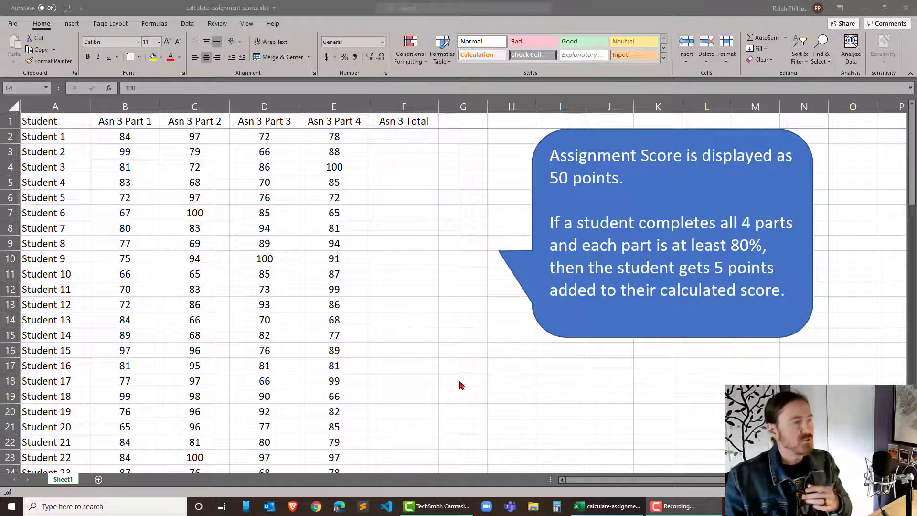
- Examine the four assignment part scores, comparing the rows of Student 1 and Student 7 against the bonus rule
click(209, 199)
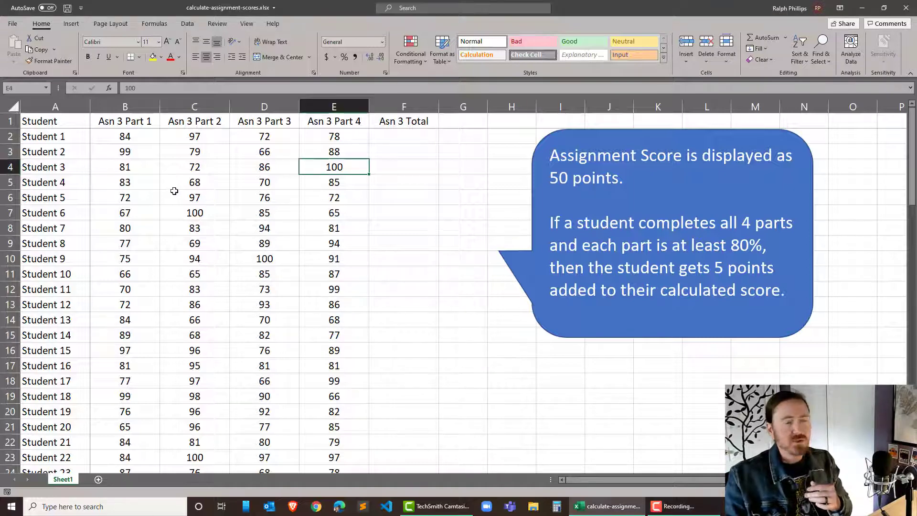
drag(128, 137, 352, 240)
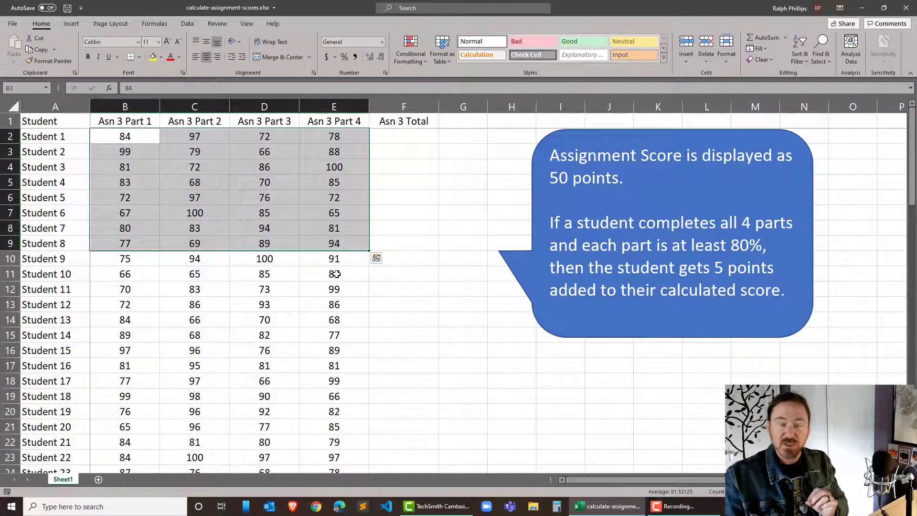
click(394, 185)
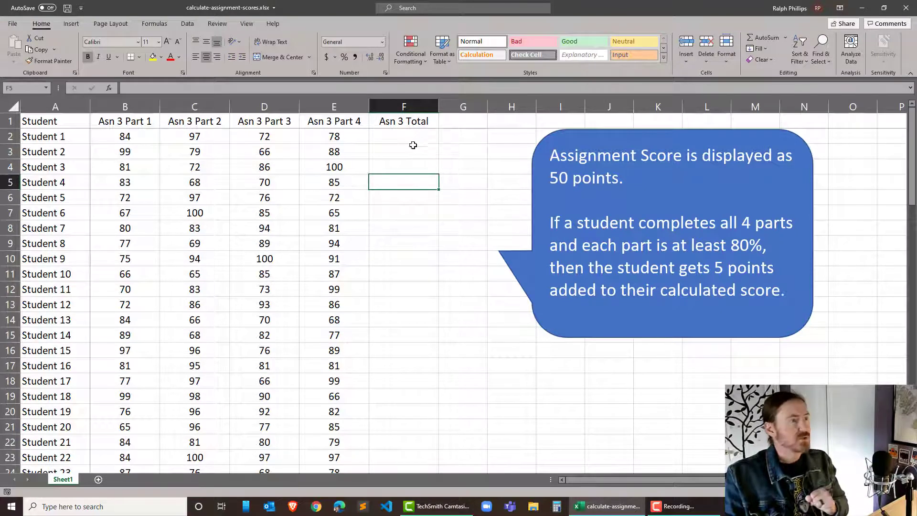
drag(135, 138, 330, 141)
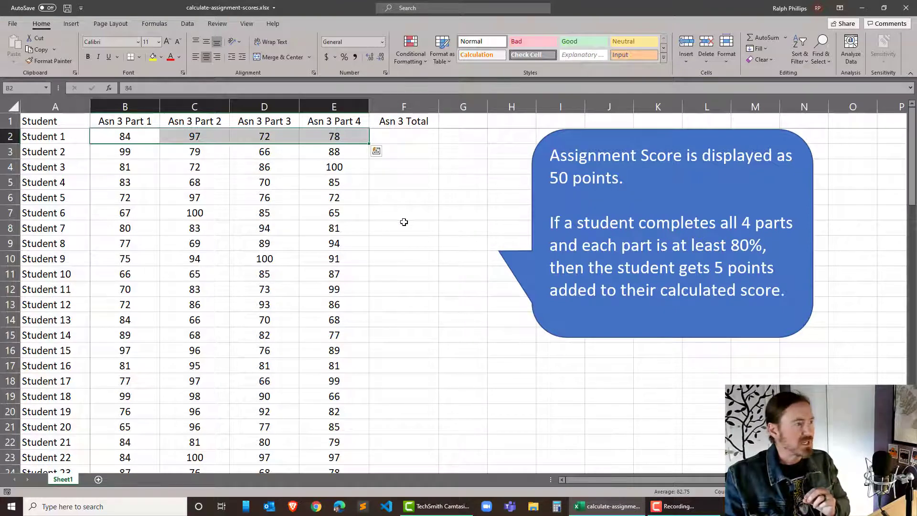
click(404, 222)
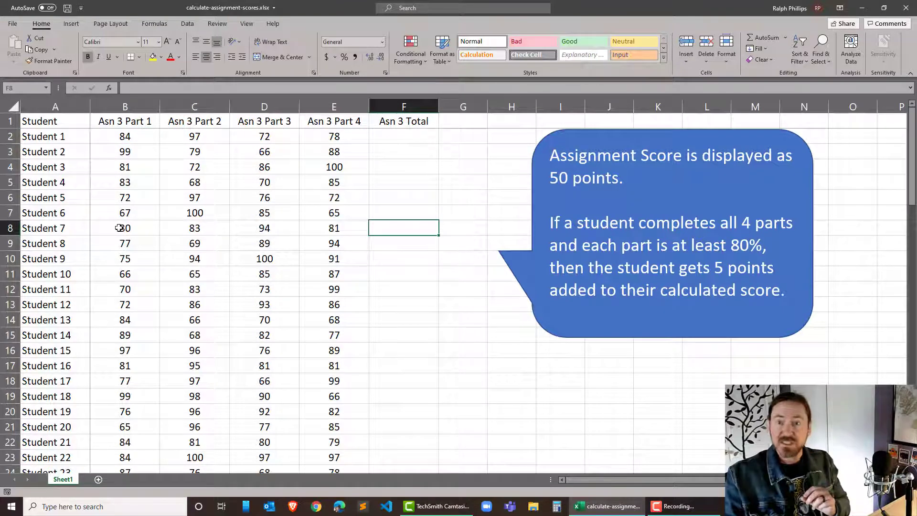
drag(123, 227, 359, 230)
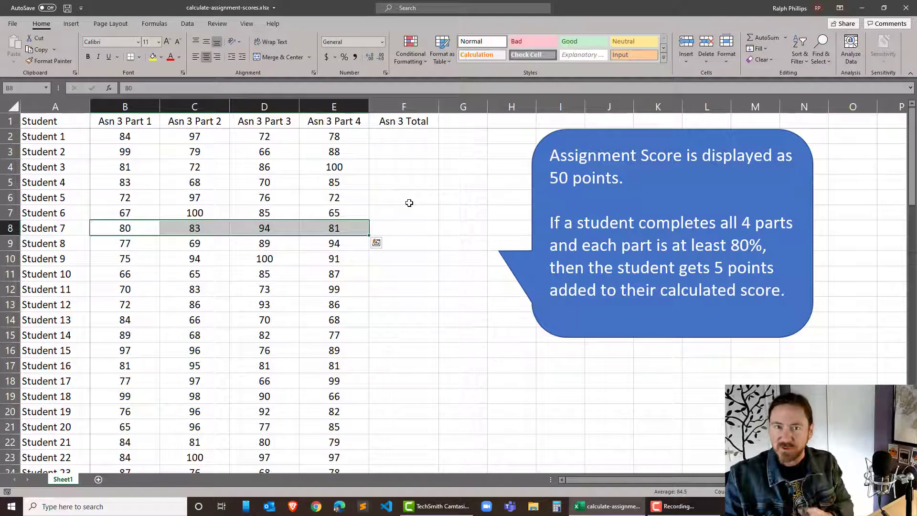
click(407, 197)
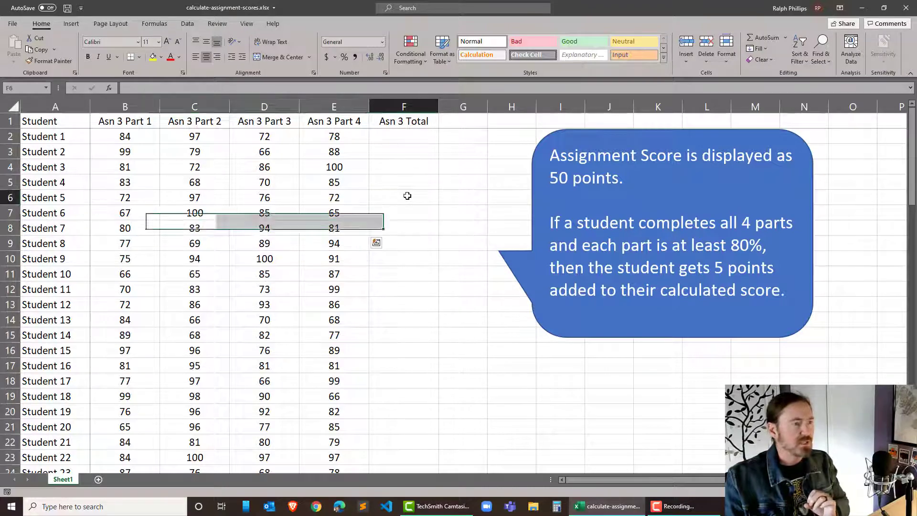
- Enter a formula in F8 that averages Student 7's four part scores in B8:E8
click(409, 231)
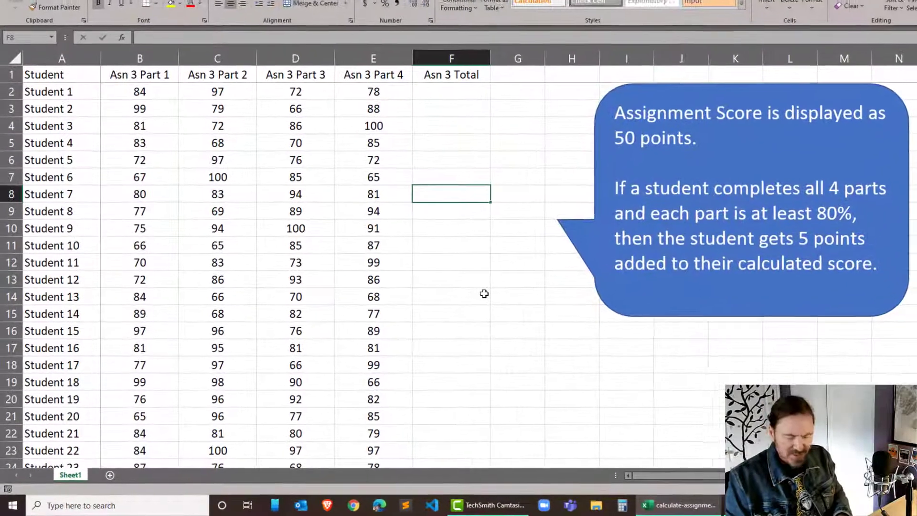
text(=)
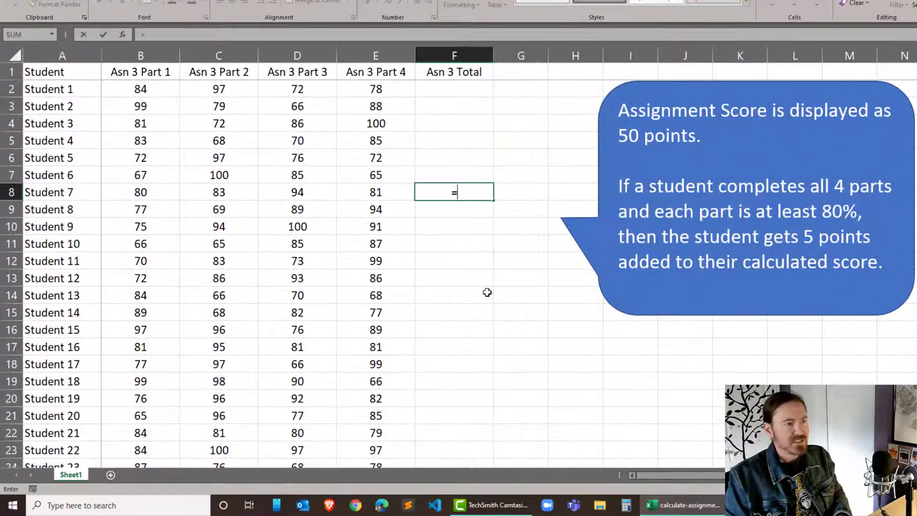
text(average()
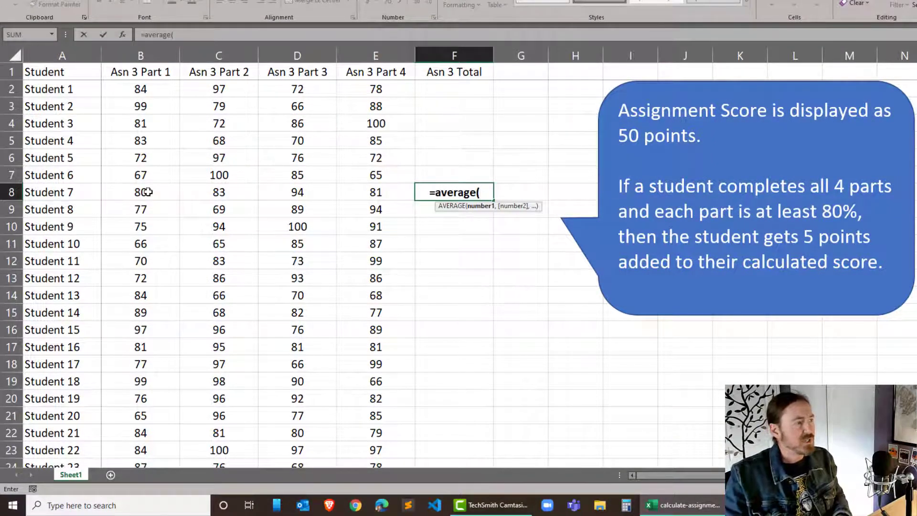
drag(151, 192, 360, 186)
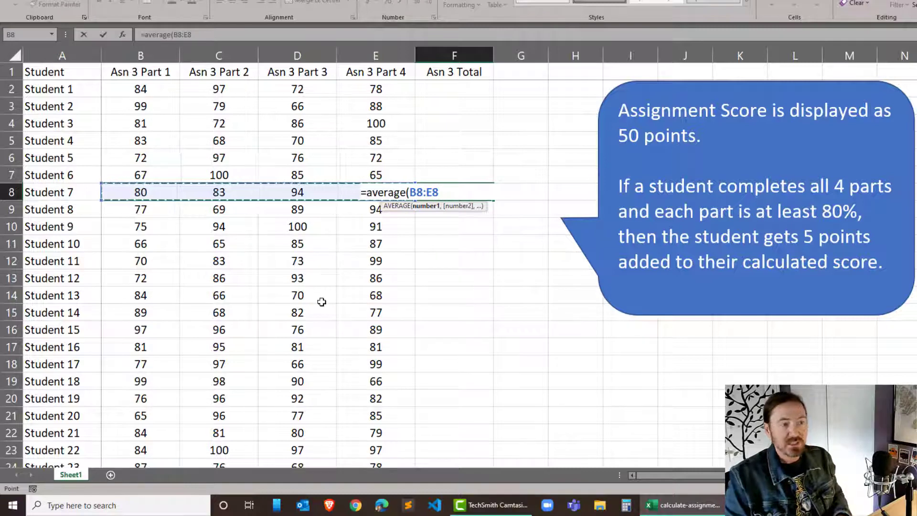
key(Return)
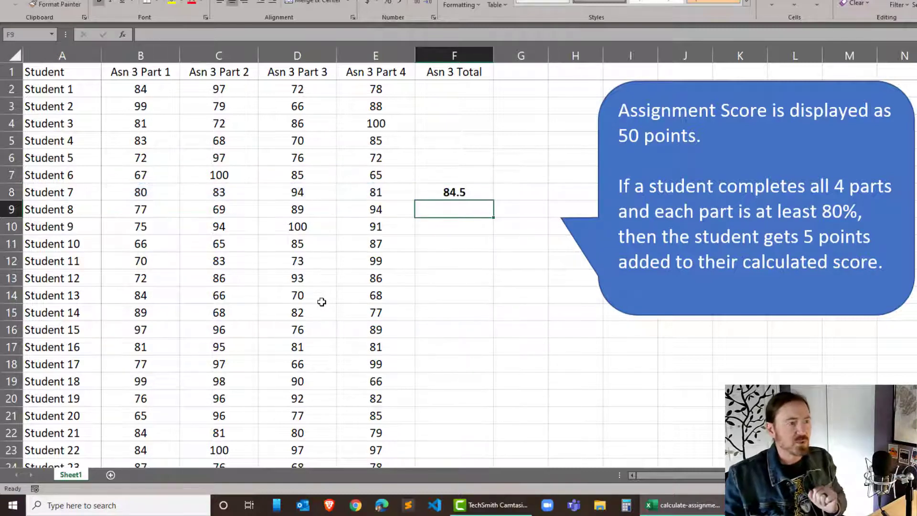
- Multiply the average formula in F8 by .5 to scale the score to 50 points
double_click(475, 186)
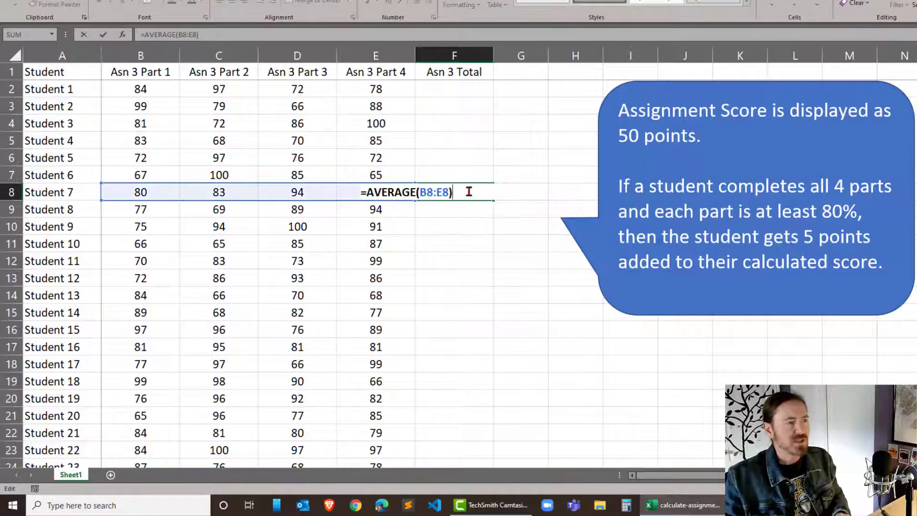
text(*)
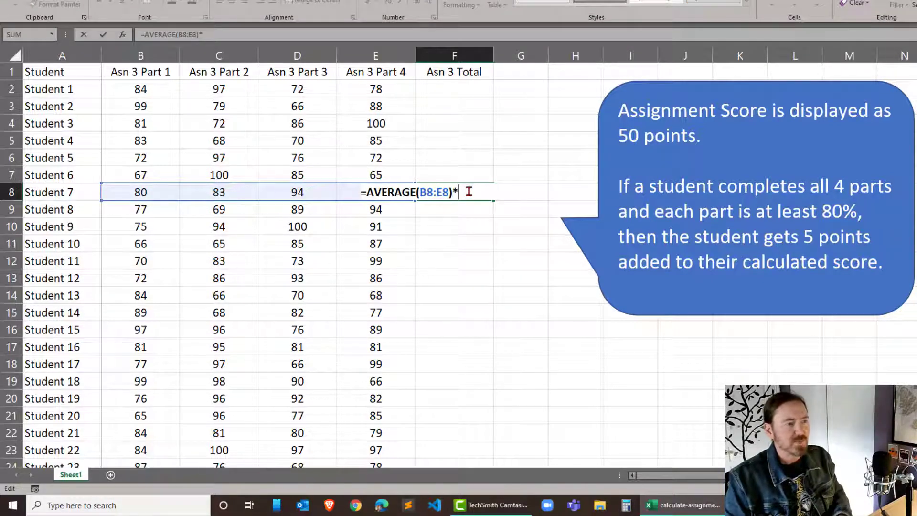
text(.5)
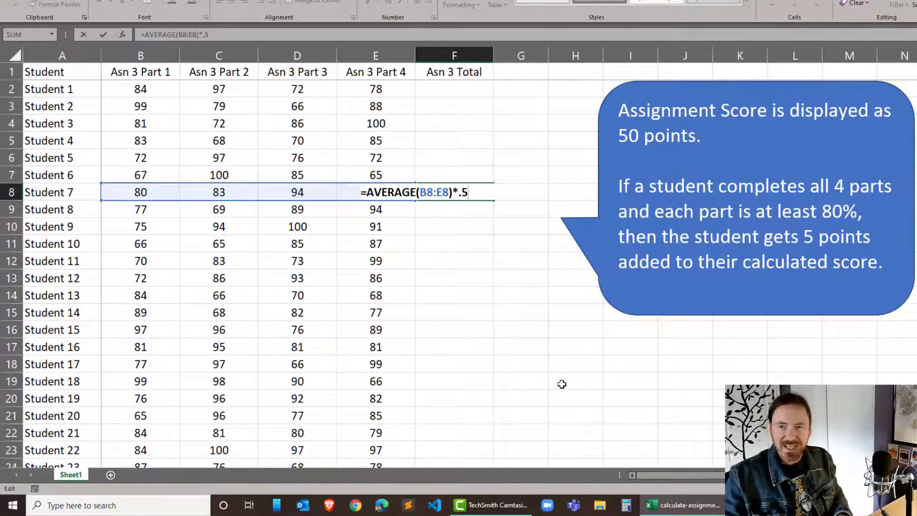
key(Return)
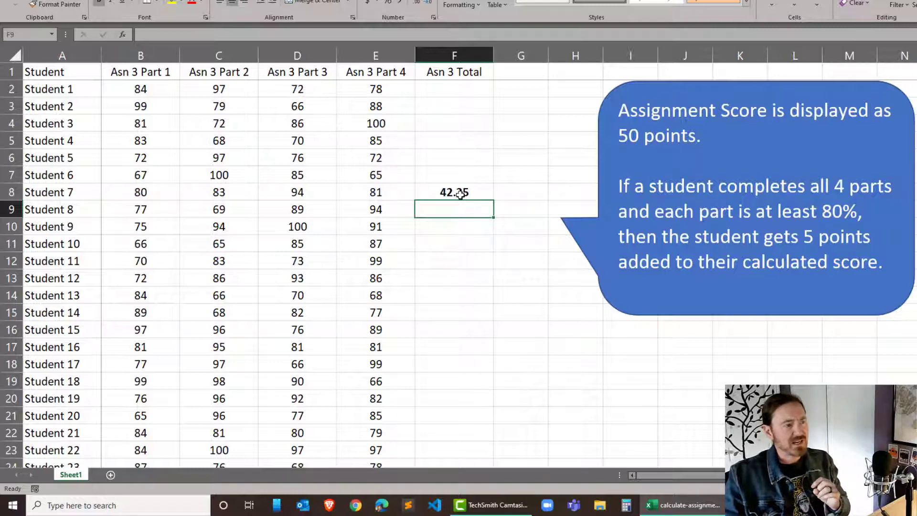
- Enter =COUNTIF(B9:E9,">=80") in F9 to count Student 8's part scores of at least 80
click(466, 237)
click(474, 212)
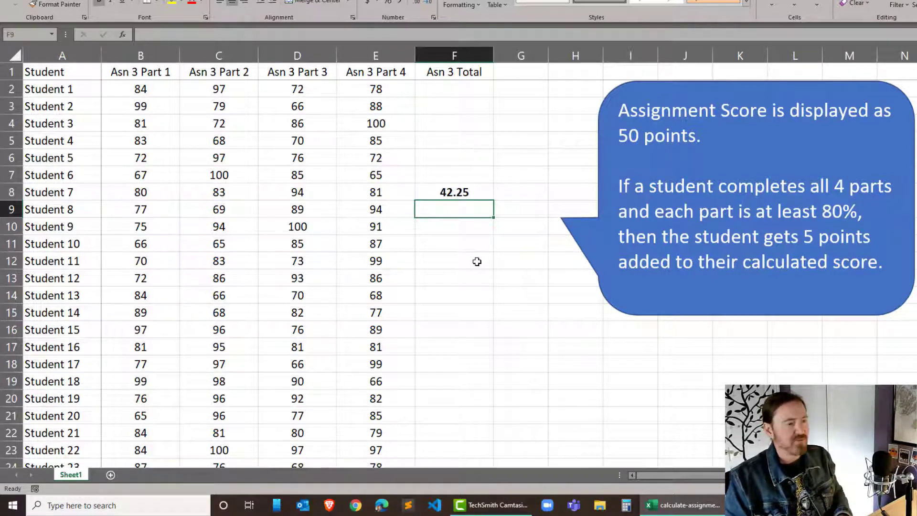
text(counti)
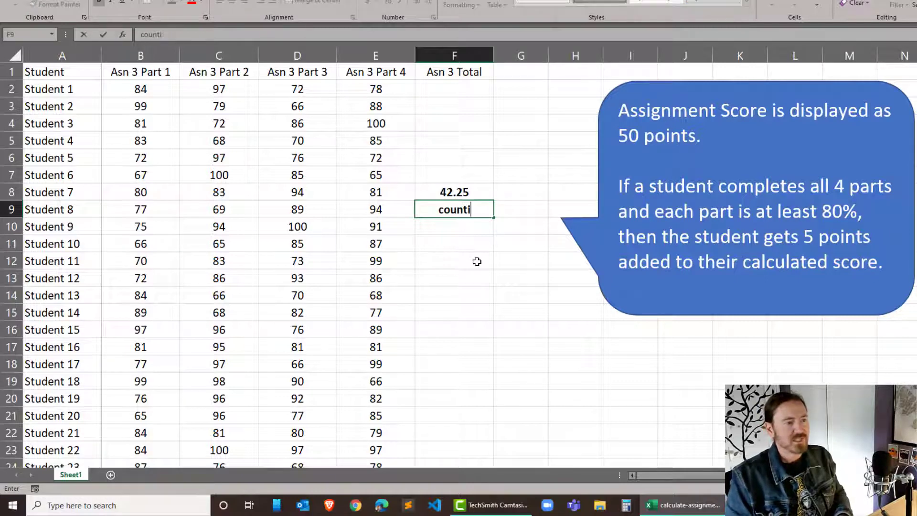
key(BackSpace)
key(BackSpace)
key(BackSpace)
key(BackSpace)
key(BackSpace)
key(BackSpace)
text(=count)
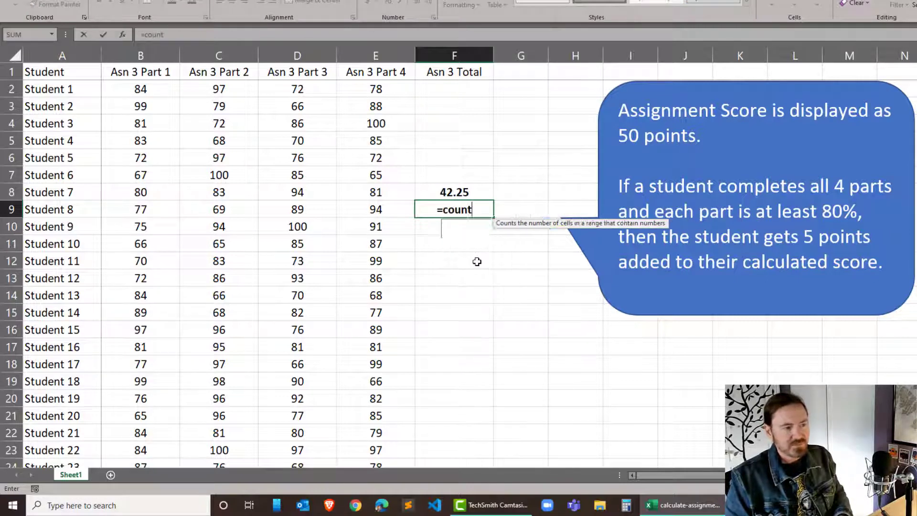
text(if()
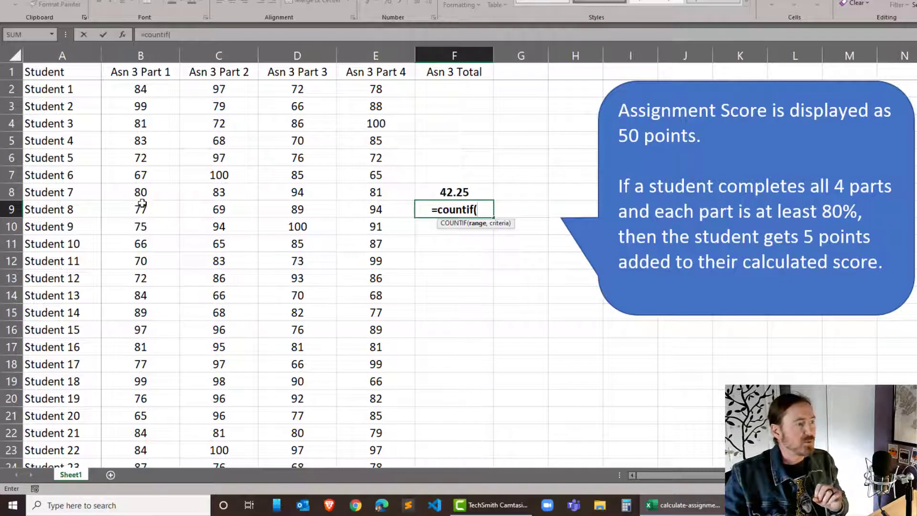
drag(139, 209, 364, 211)
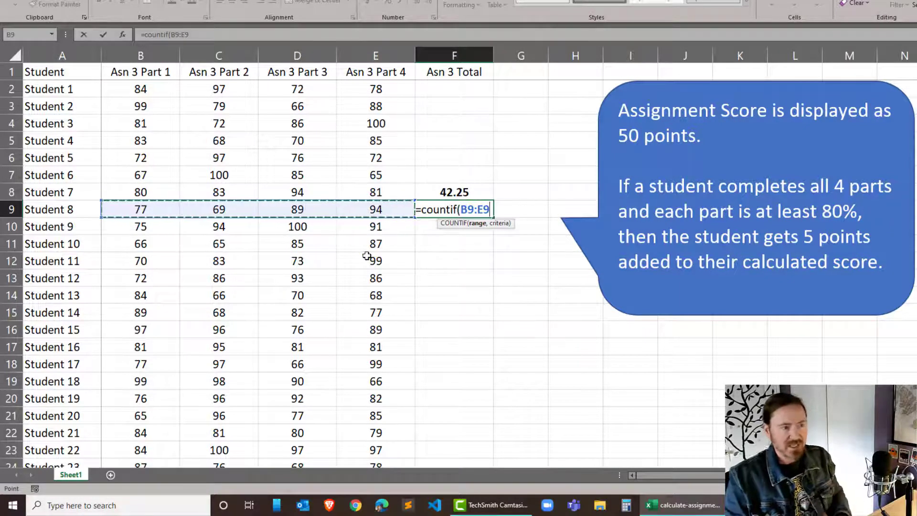
text(,)
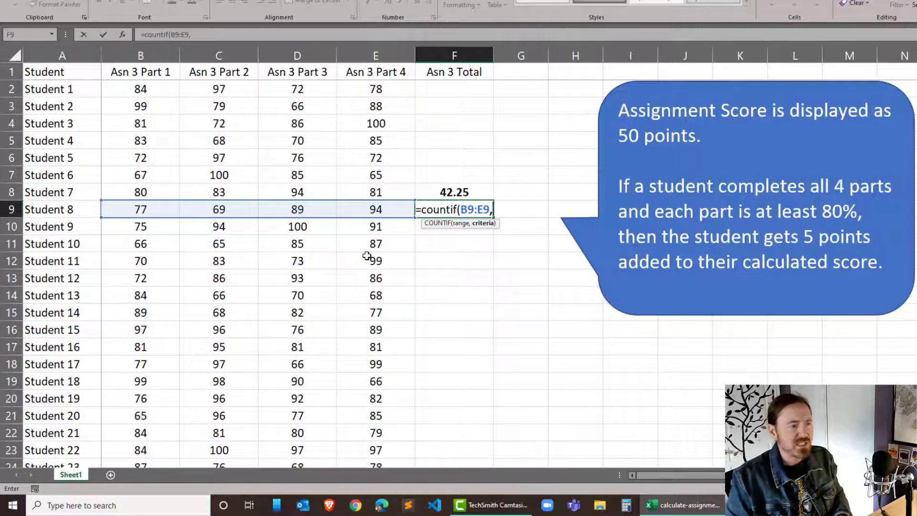
text(")
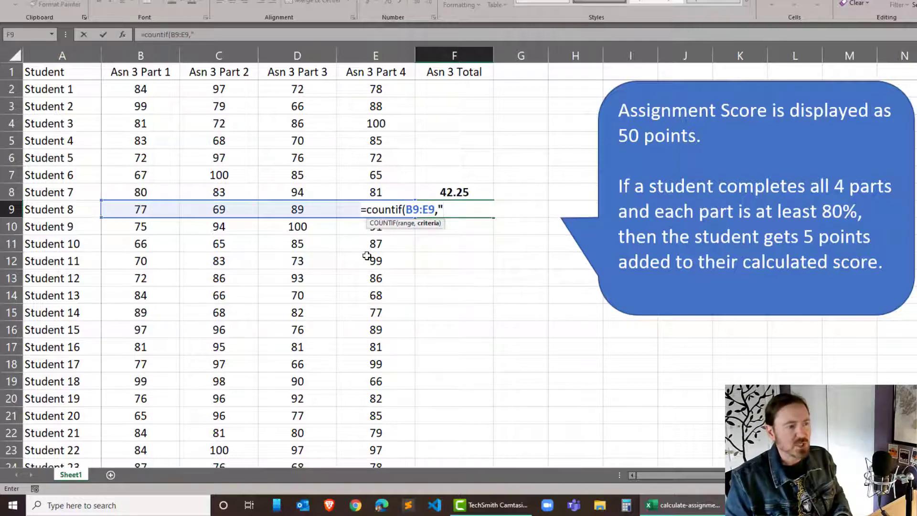
text(>=)
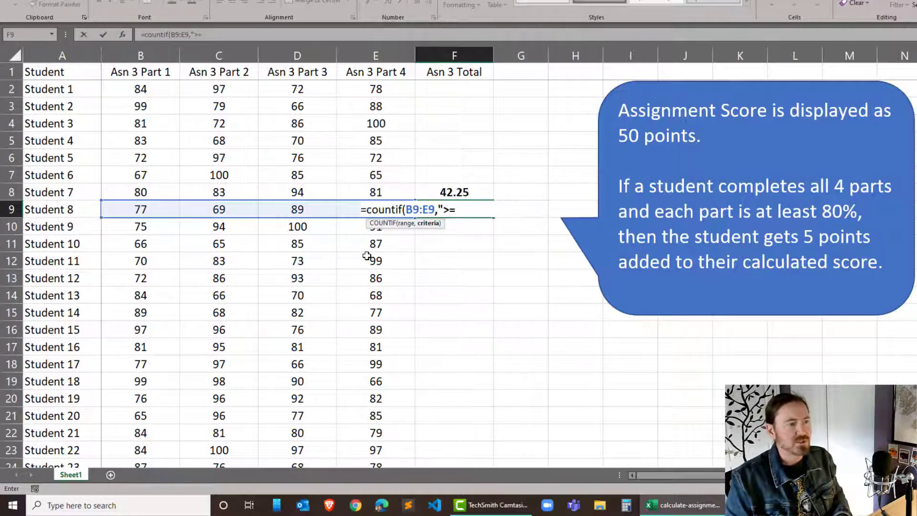
text(80")
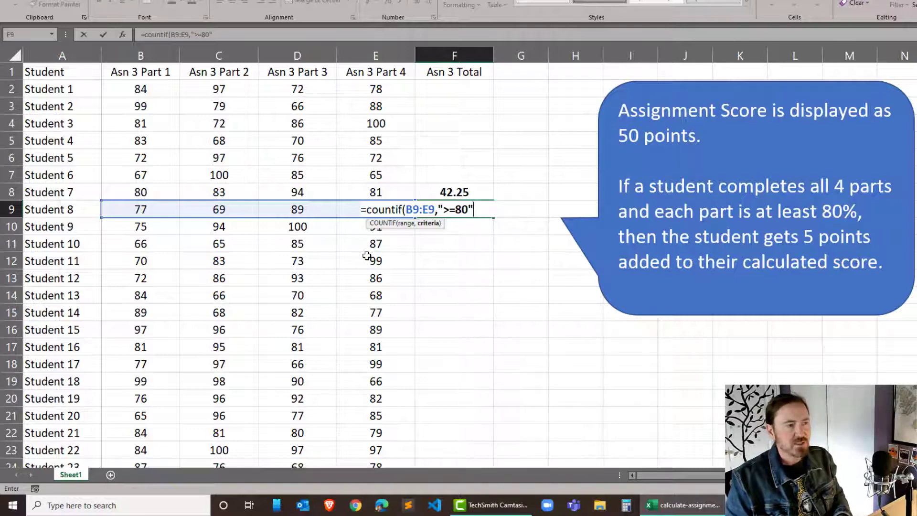
text())
key(Return)
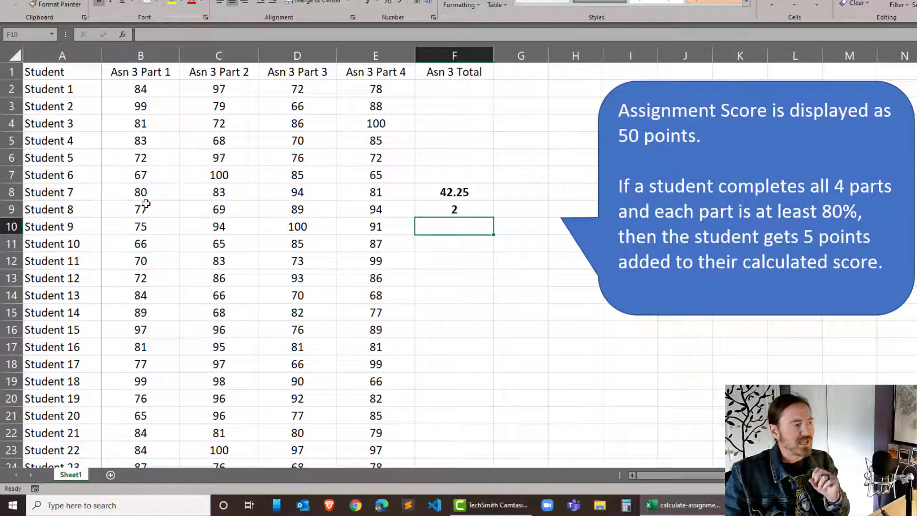
- Check Student 8's part scores against the count formula in F9 and review the scaled average formula in F8
drag(144, 205, 371, 204)
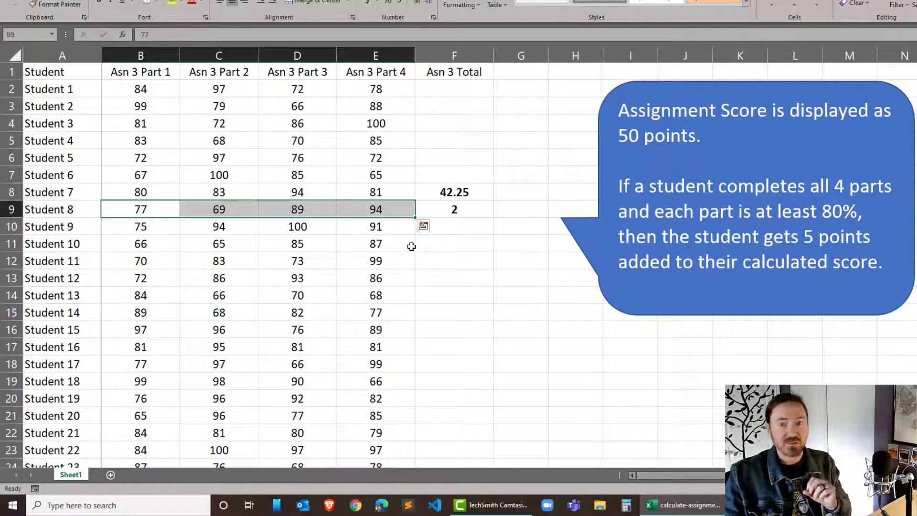
click(474, 209)
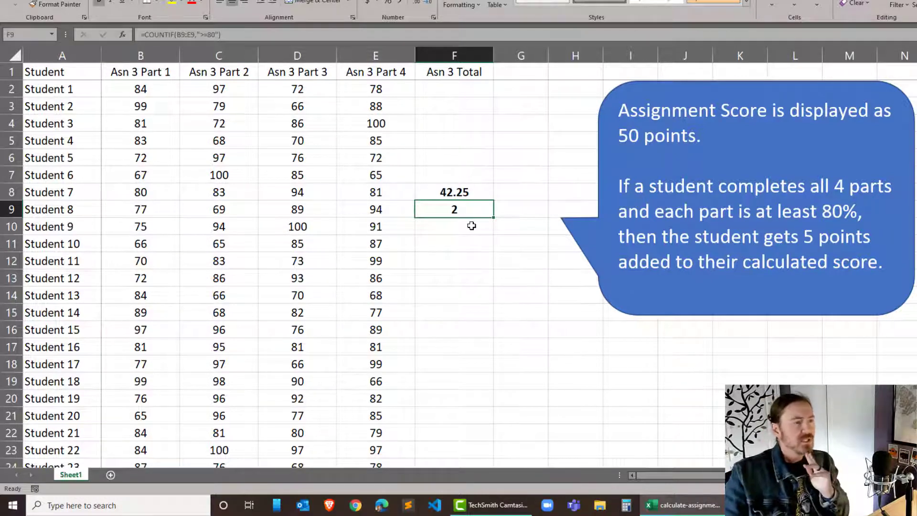
click(470, 227)
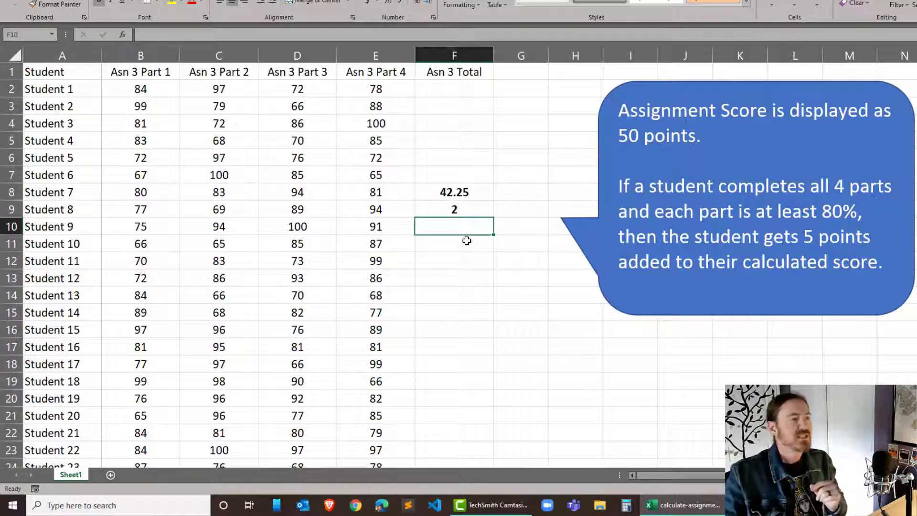
click(459, 210)
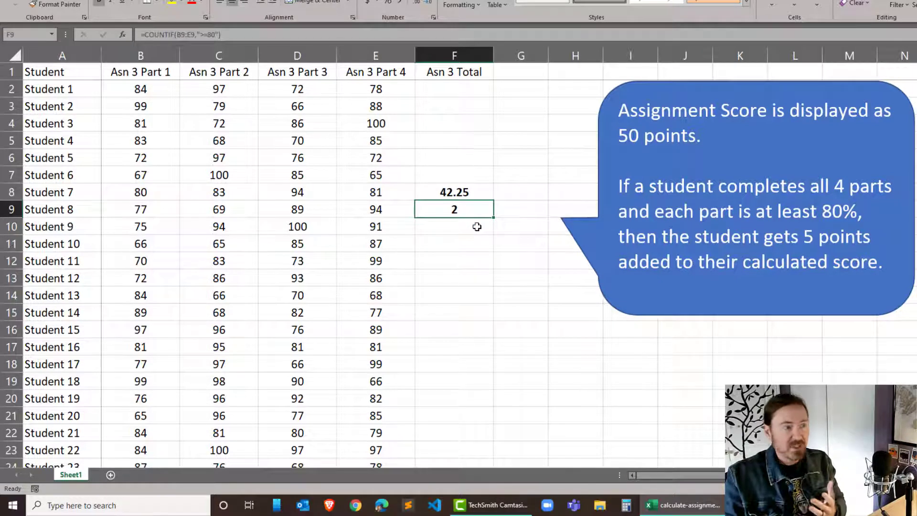
click(473, 196)
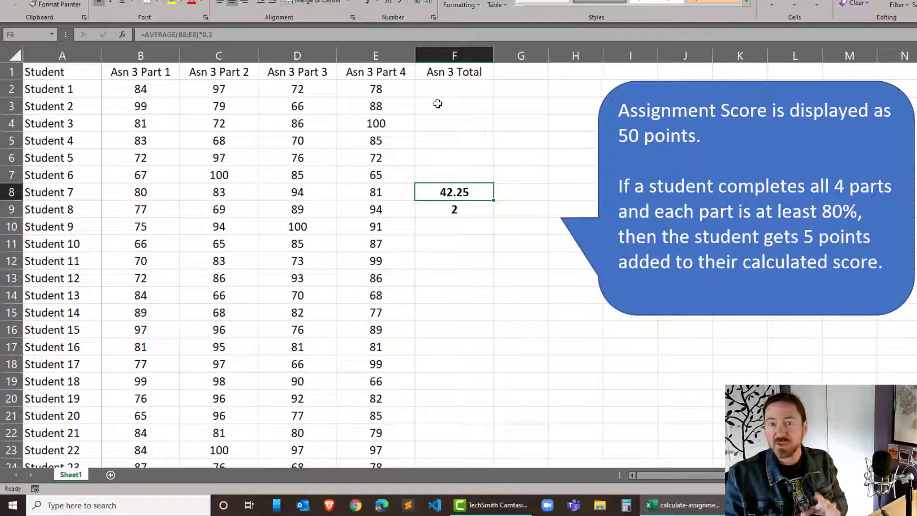
- Draft the IF formula in F2 with placeholder text: =if(# of scores > 80,avg score + 5,averge score)
click(459, 88)
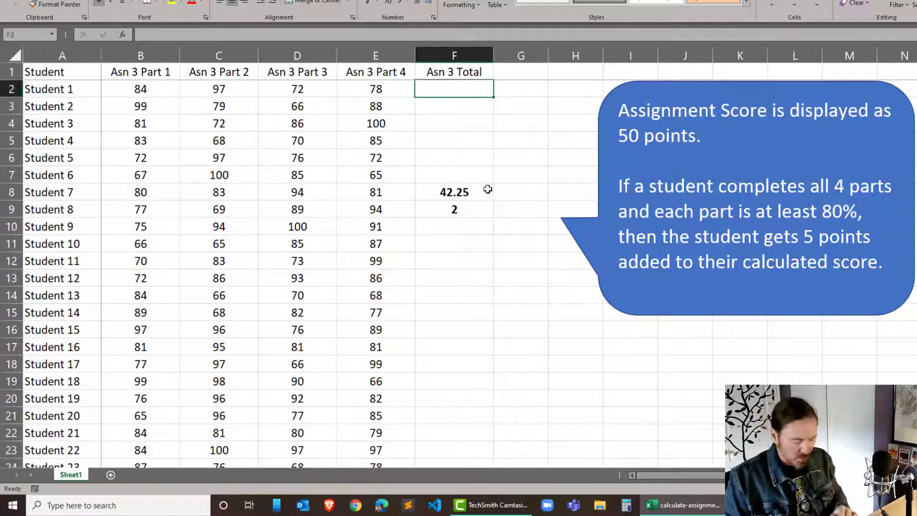
text(=)
key(BackSpace)
text(=)
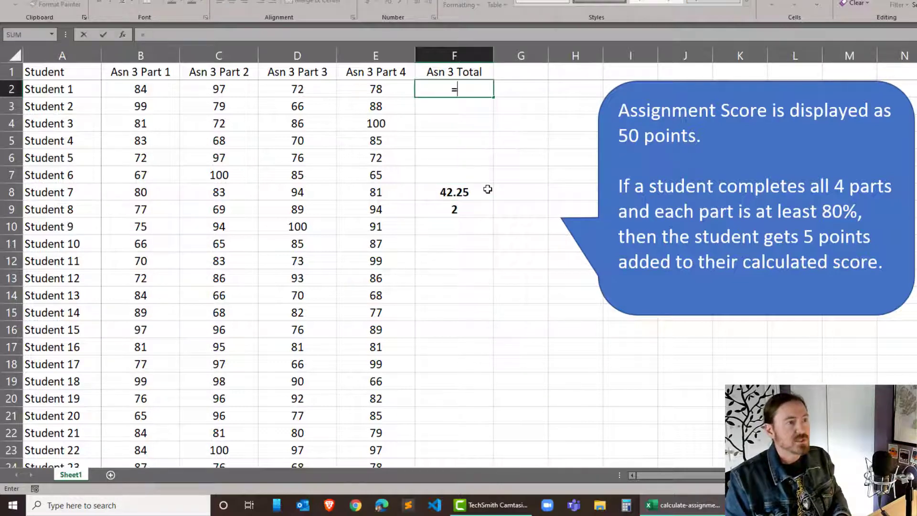
text(if()
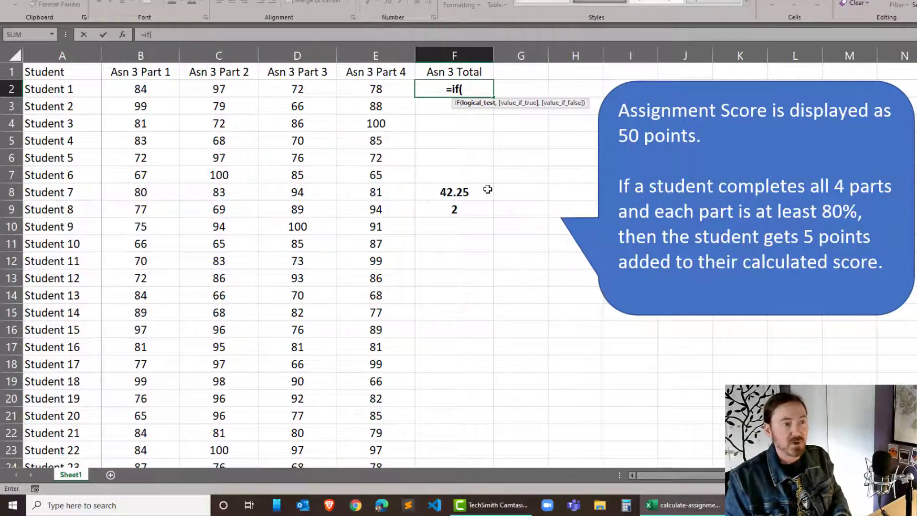
text(# of )
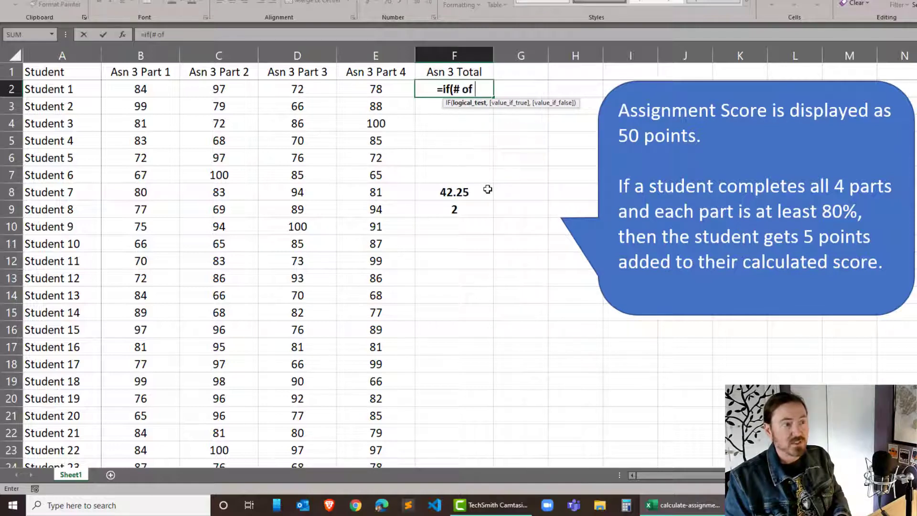
text(scores > 8)
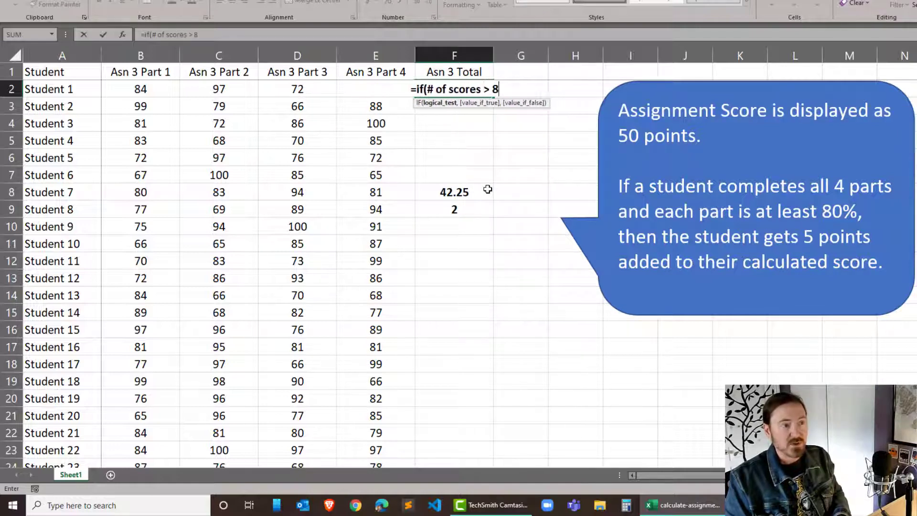
text(0,)
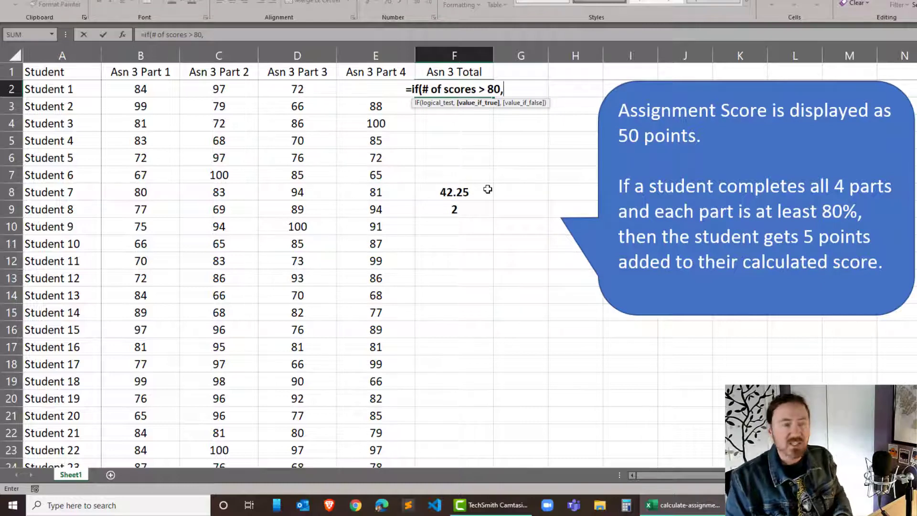
text(avg )
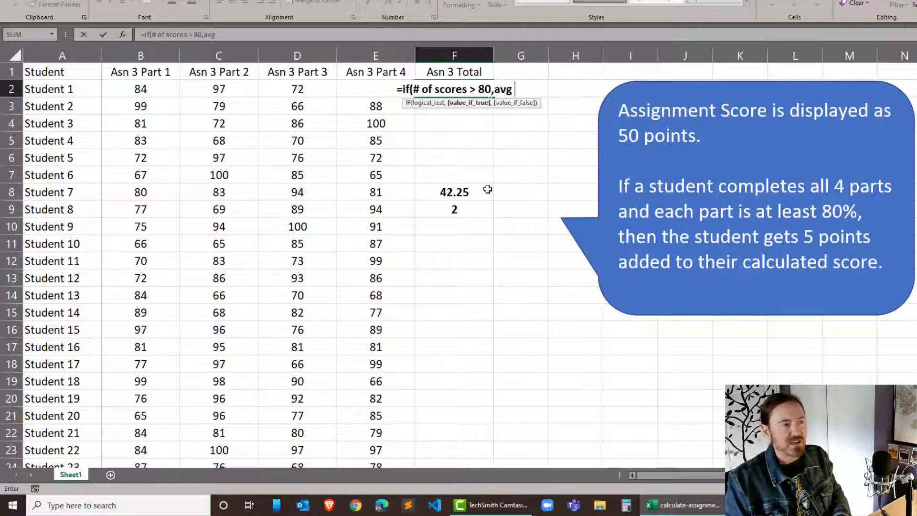
text(score +)
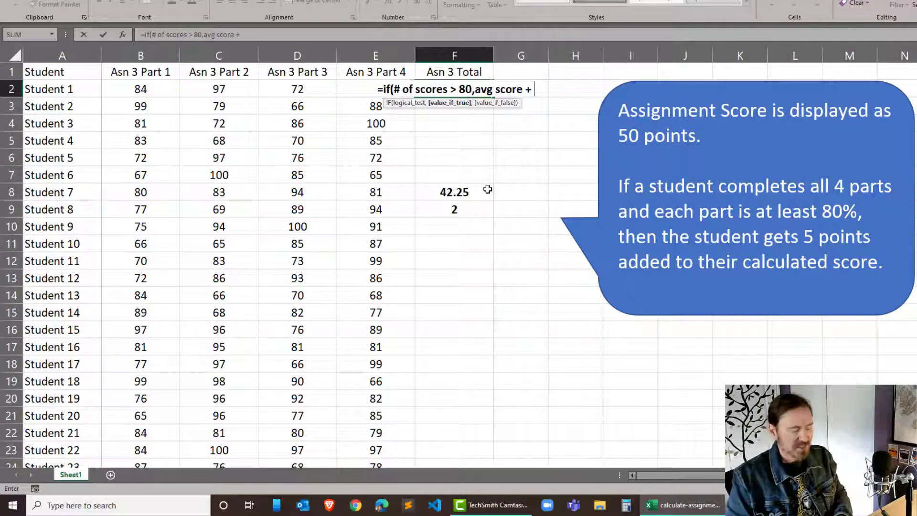
text( 5,)
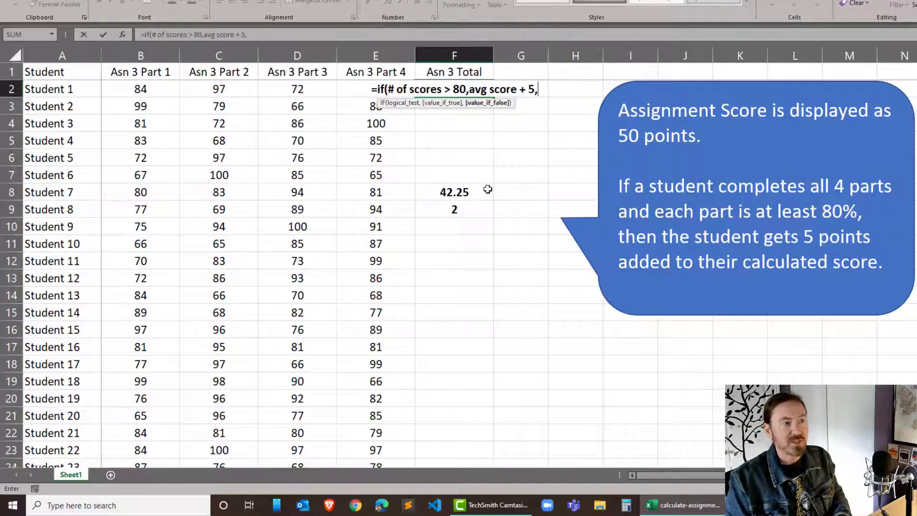
text(aver)
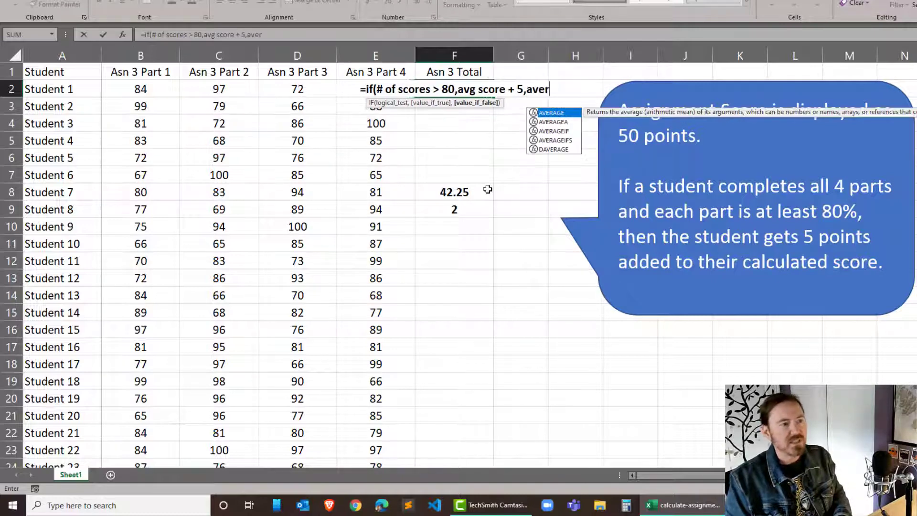
text(ge score)
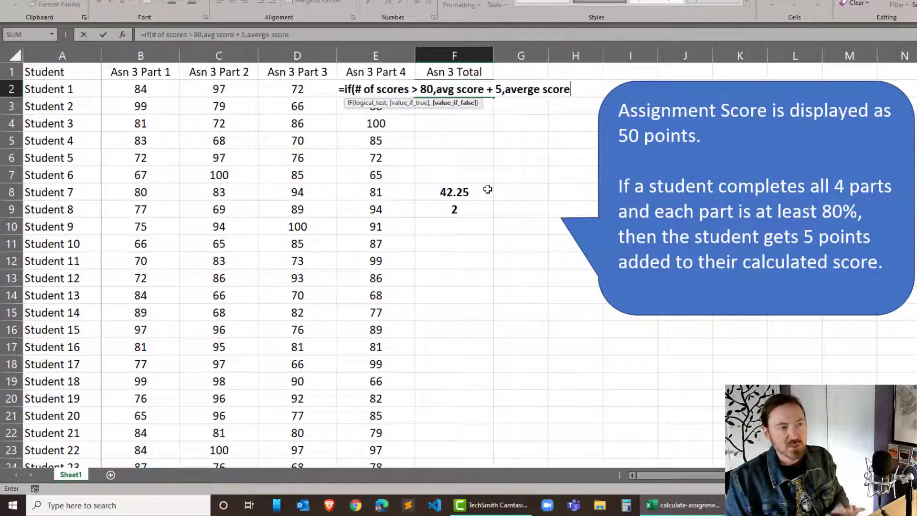
text())
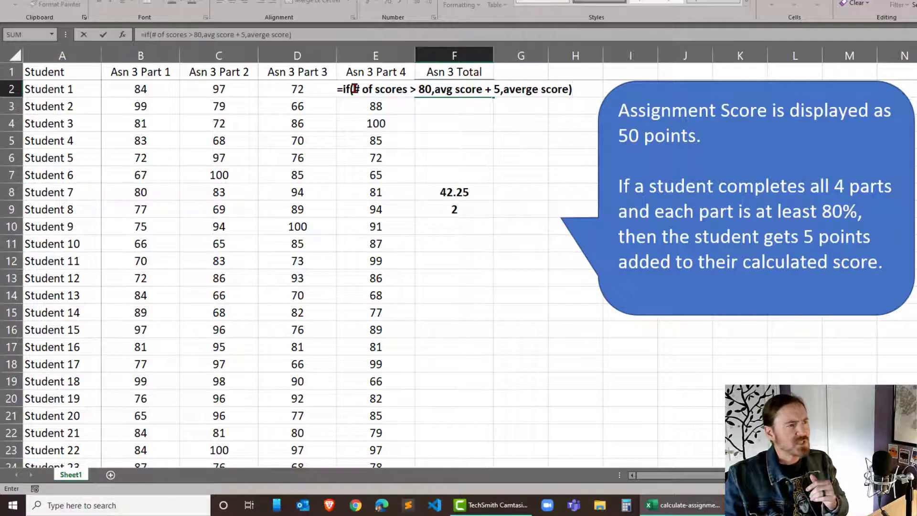
- Replace the placeholder logical test in F2's IF formula with countif(B2:E2,">=80")=4
drag(355, 89, 431, 90)
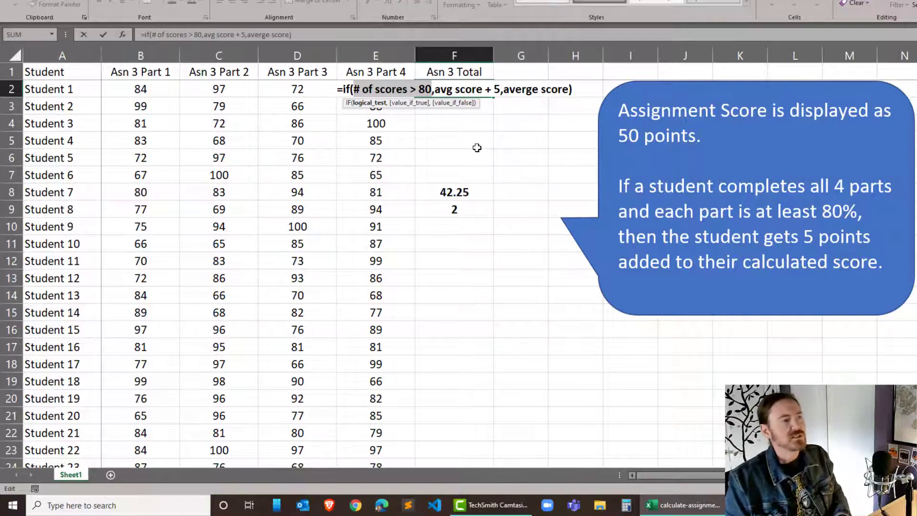
text(countif)
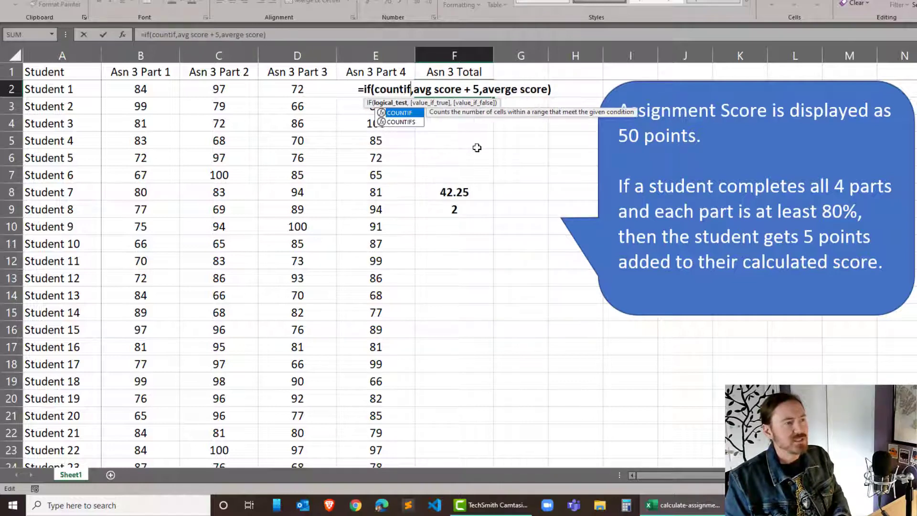
text(()
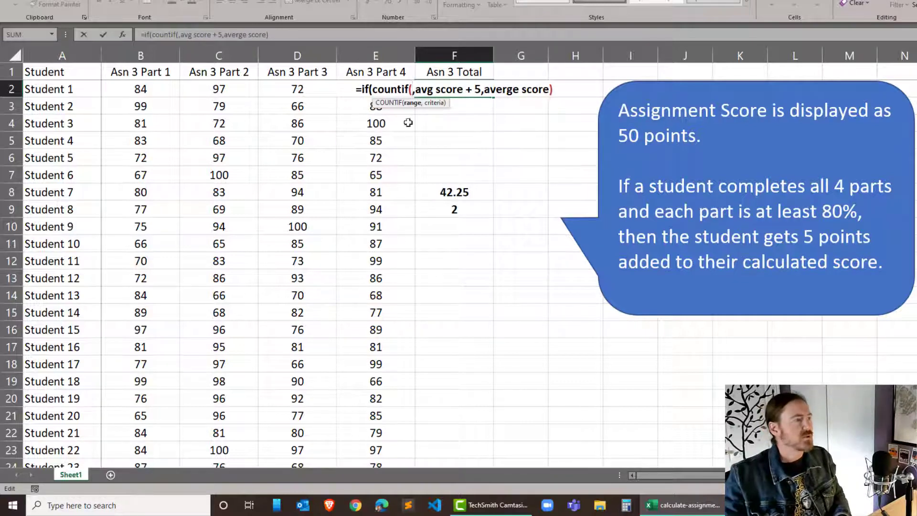
drag(139, 90, 371, 88)
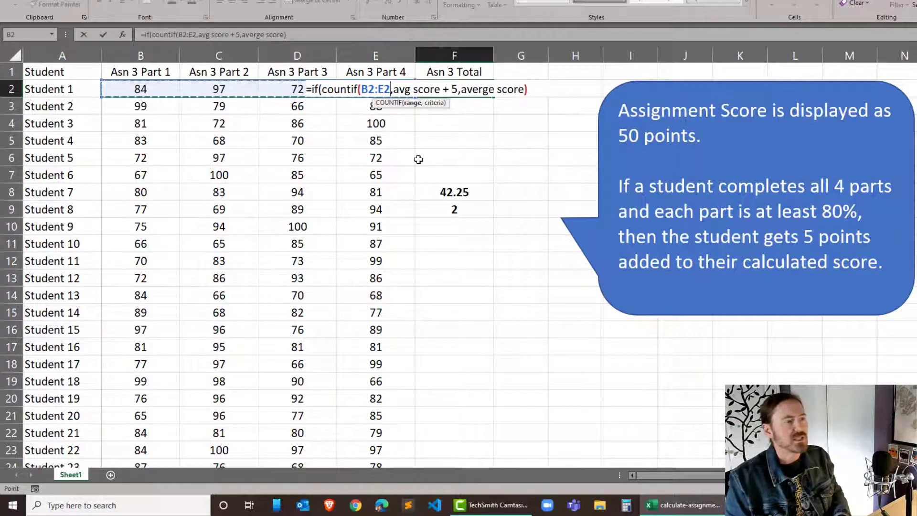
text(,")
text(>=8-)
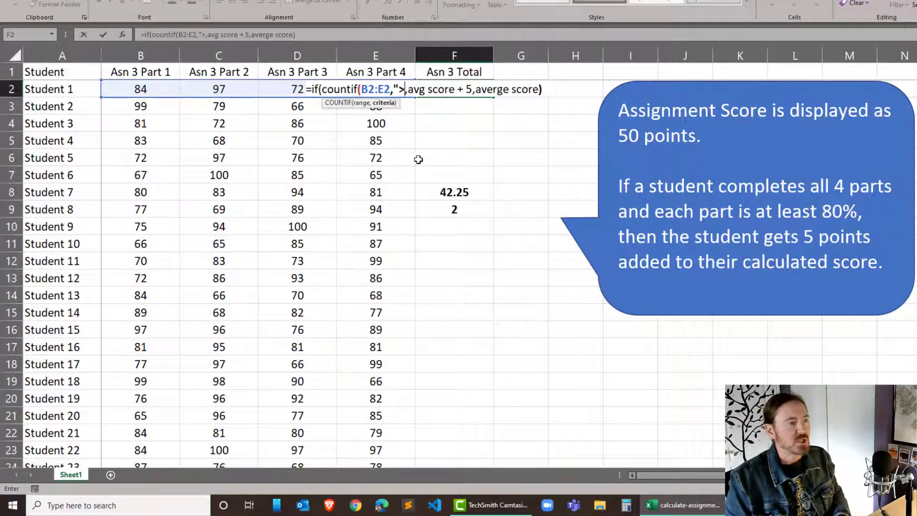
key(BackSpace)
text(0)
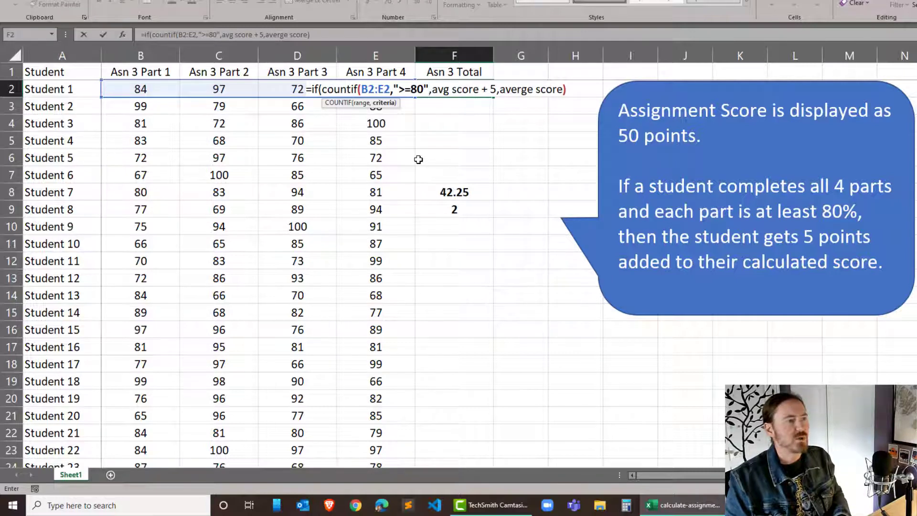
text(,)
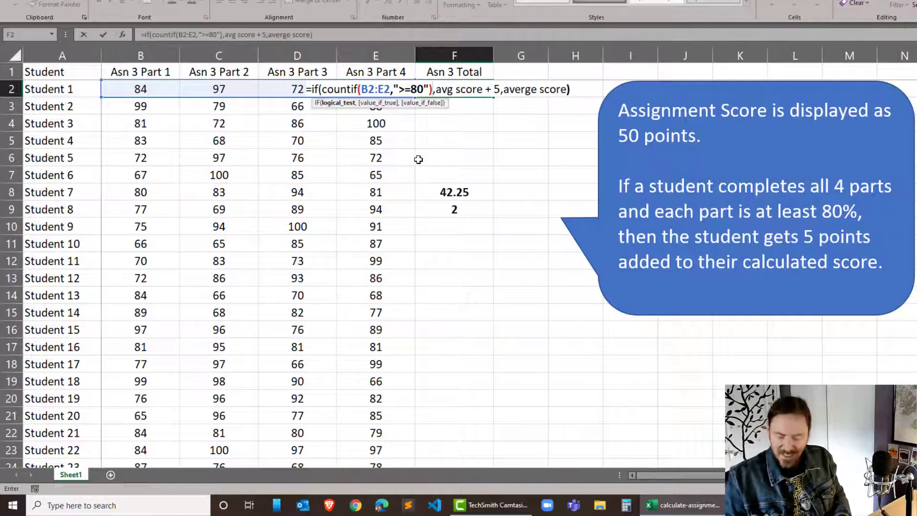
text(=)
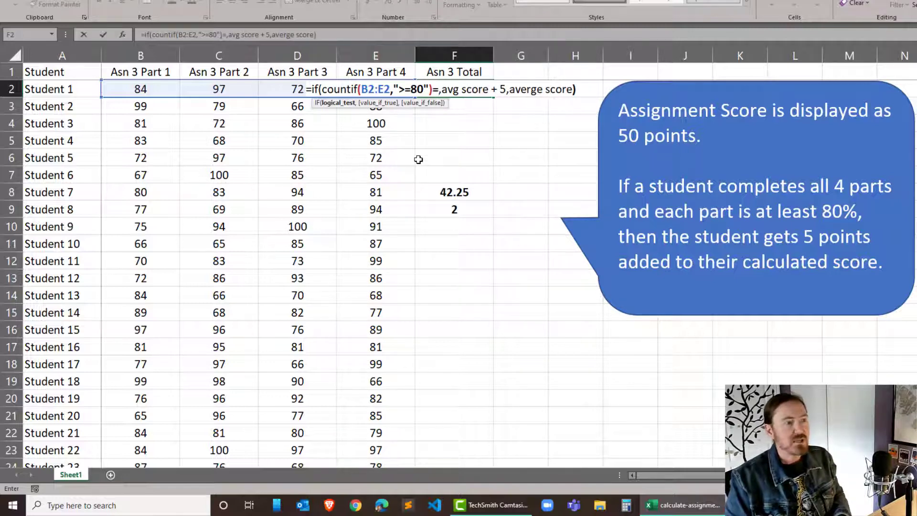
text(4)
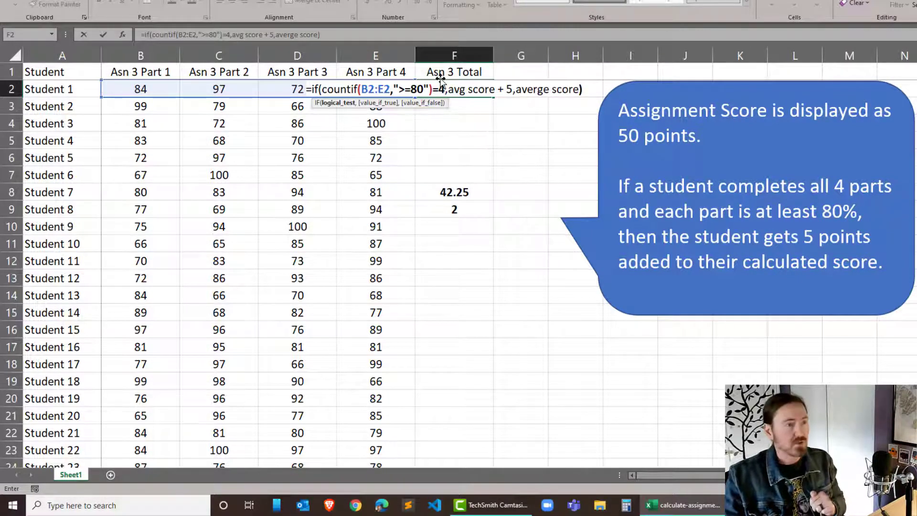
- Replace the placeholder value-if-true in F2's IF formula with average(B2:E2)*.5+5 and commit the formula
drag(449, 89, 519, 106)
text(average()
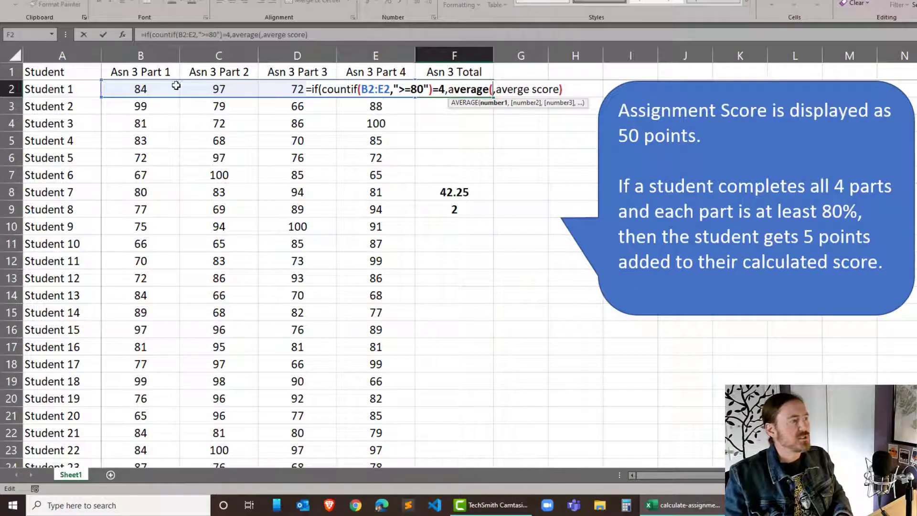
drag(147, 88, 348, 95)
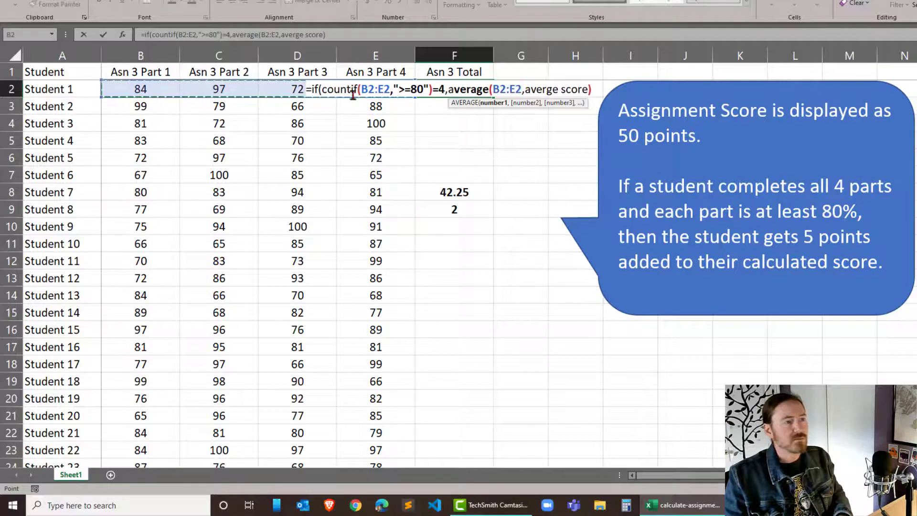
text())
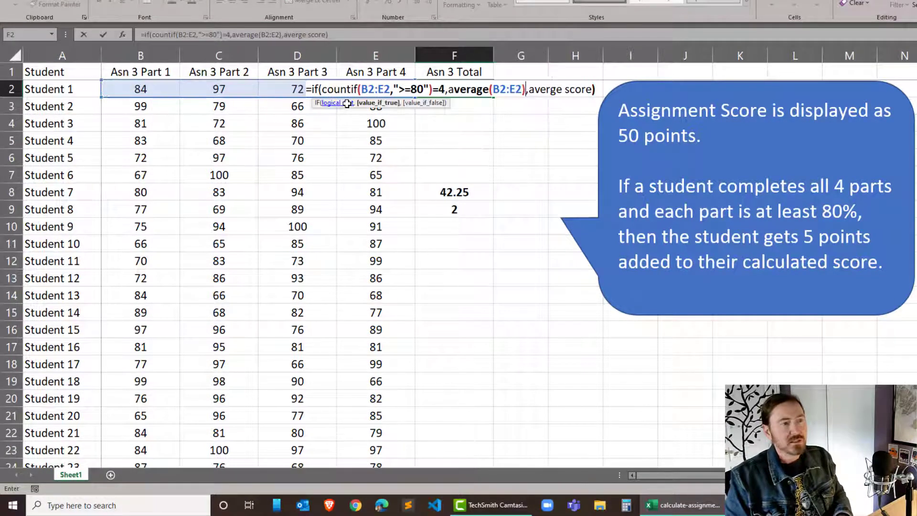
text(*)
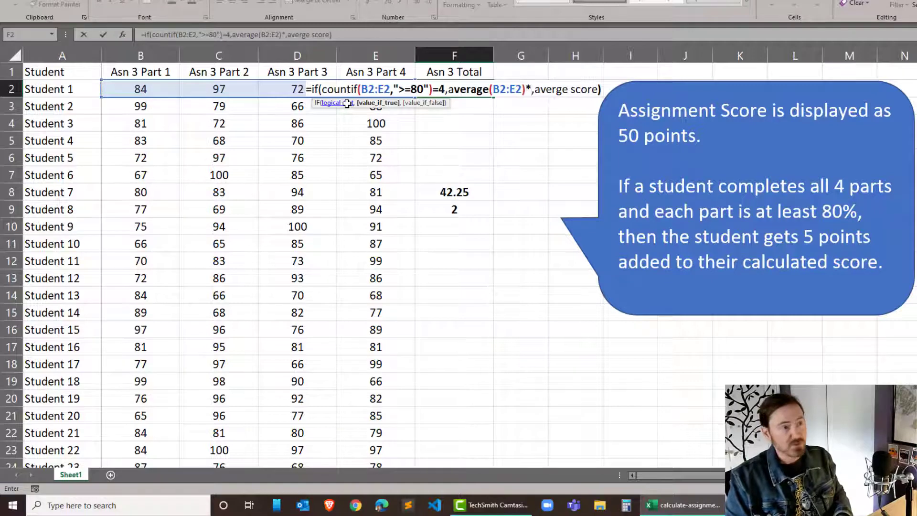
text(.5)
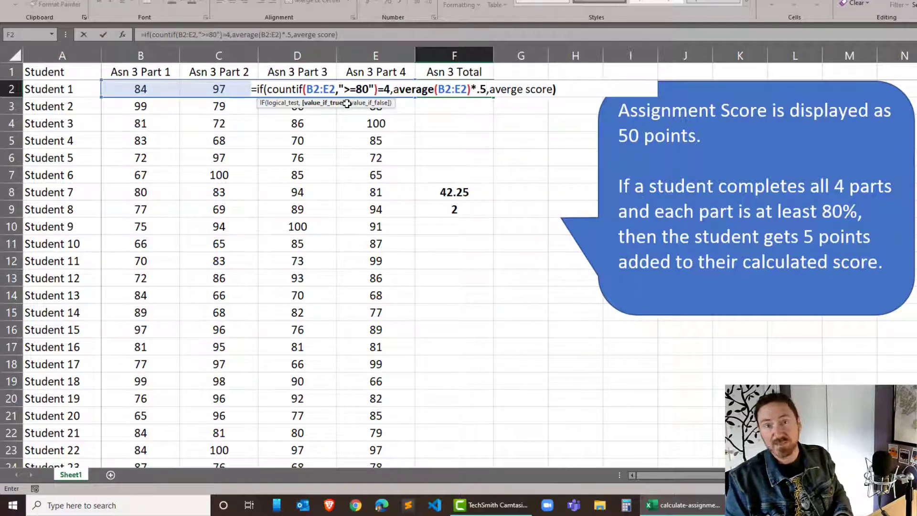
text(+)
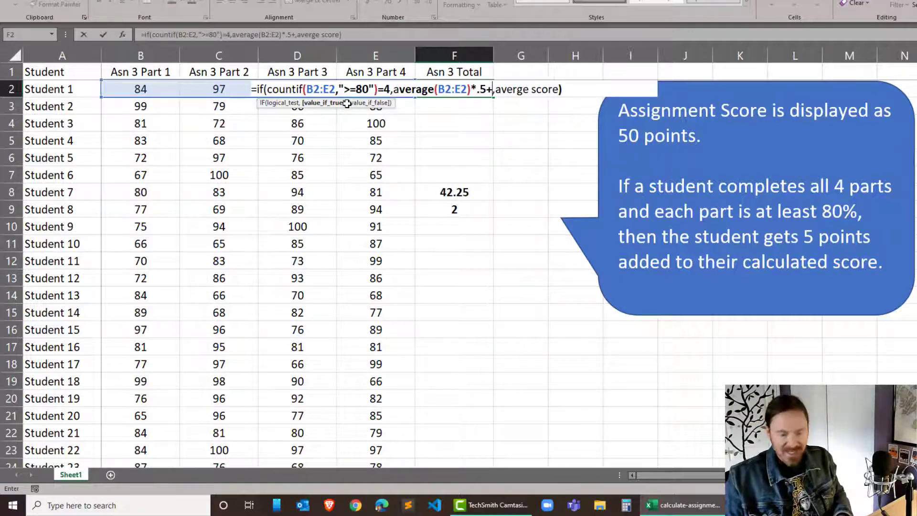
text(5)
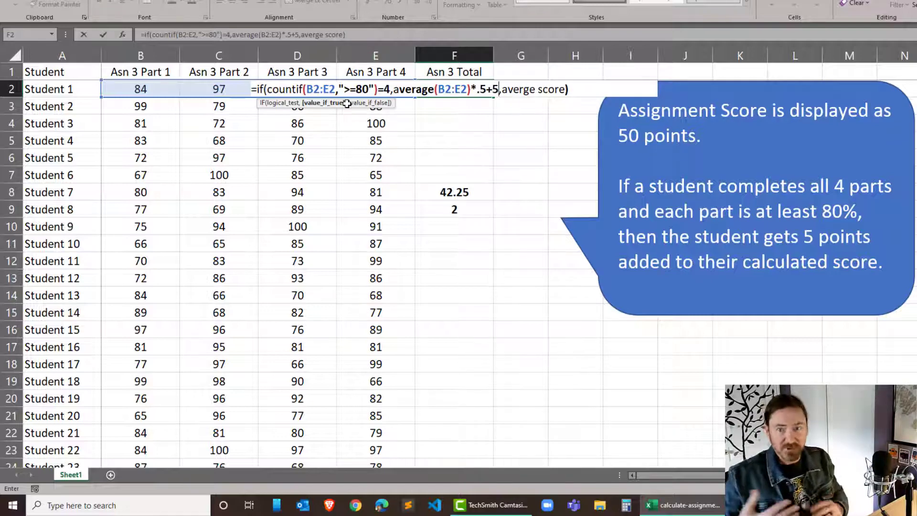
key(Return)
right_click(476, 118)
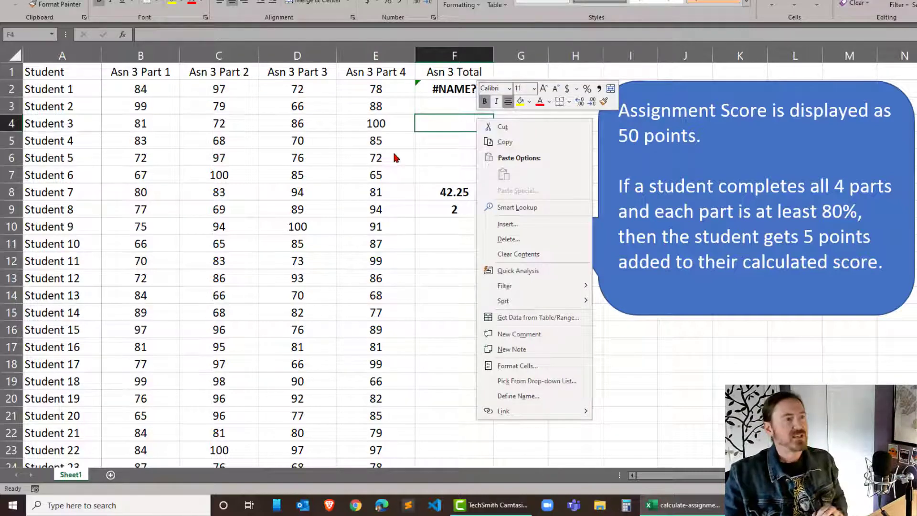
- Replace the placeholder value-if-false in F2's IF formula with average(B2:E2)*.5 and commit the formula
click(458, 93)
click(458, 91)
double_click(458, 91)
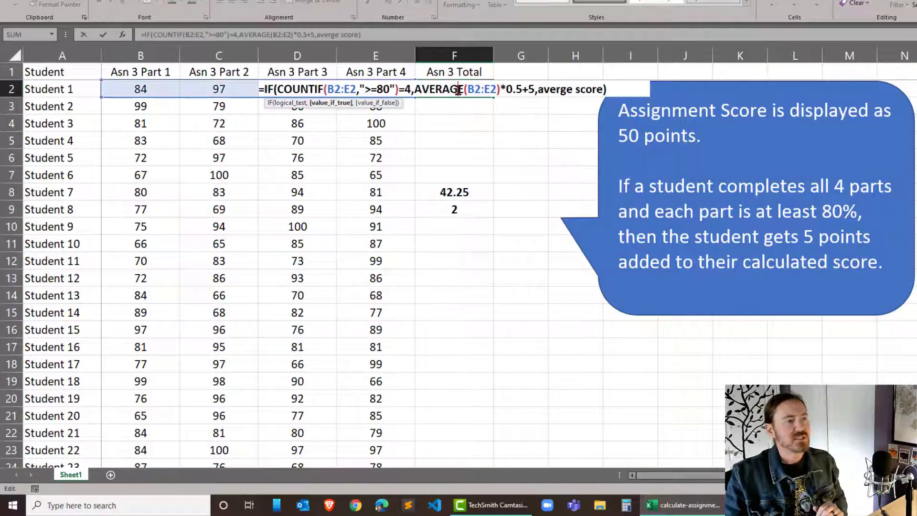
click(542, 89)
drag(548, 88, 604, 89)
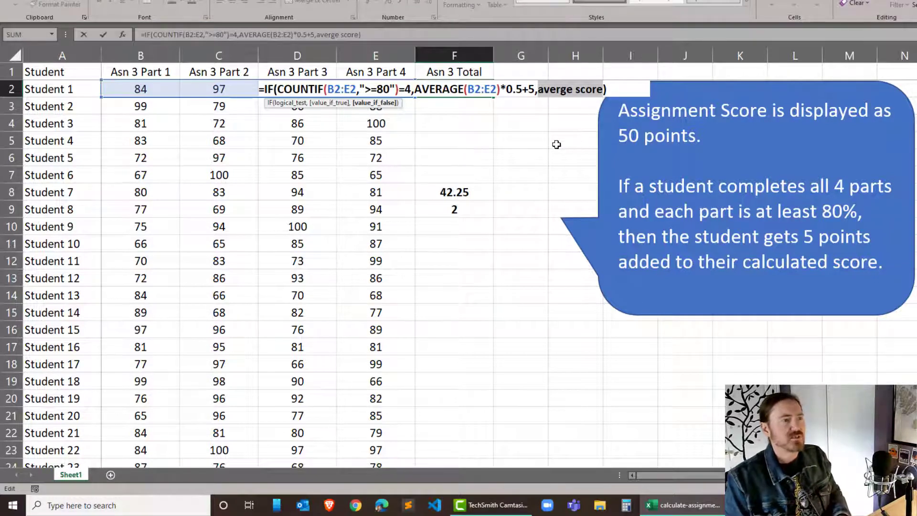
text(average)
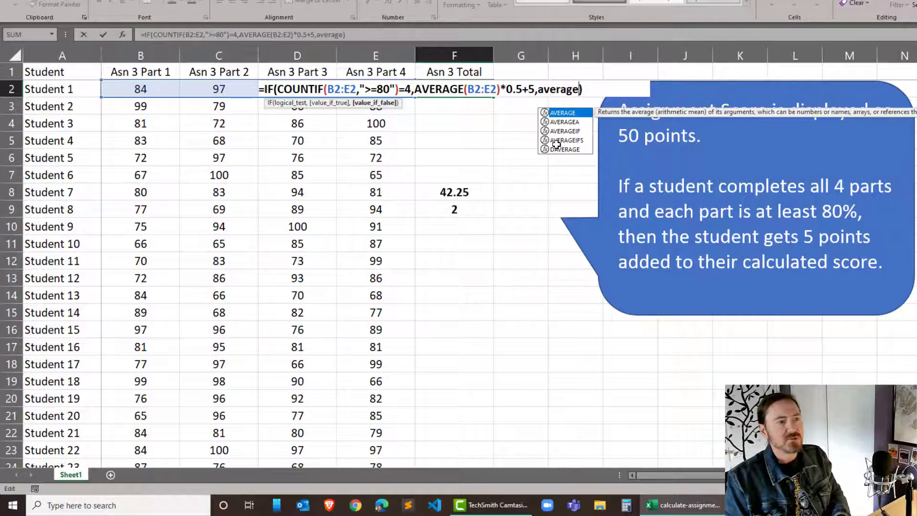
text(()
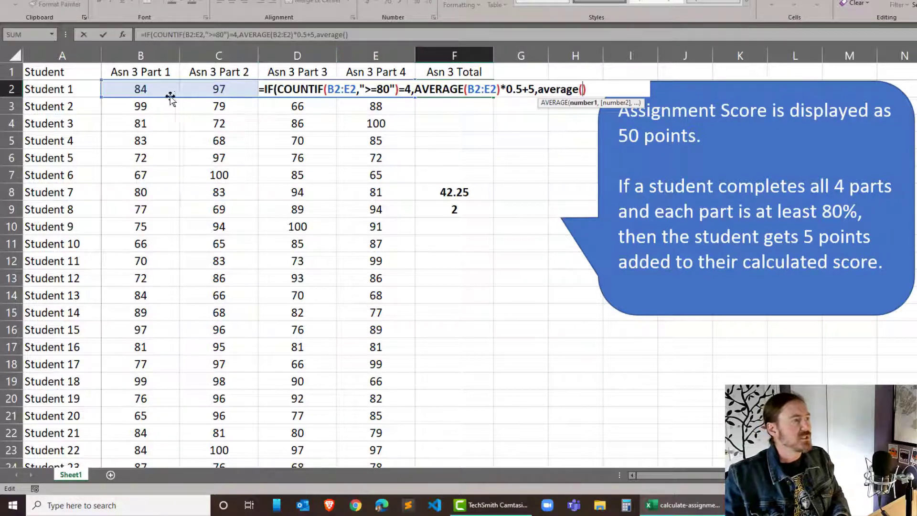
click(157, 88)
drag(157, 89, 390, 93)
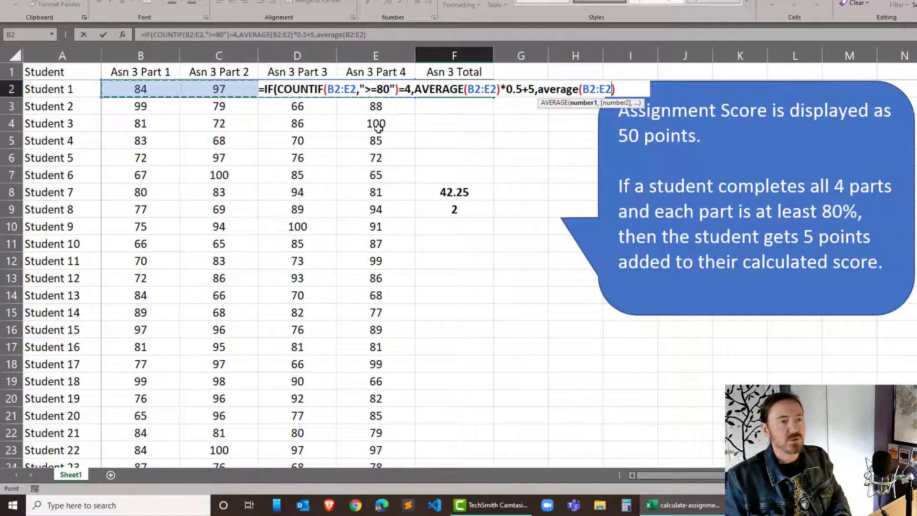
text())
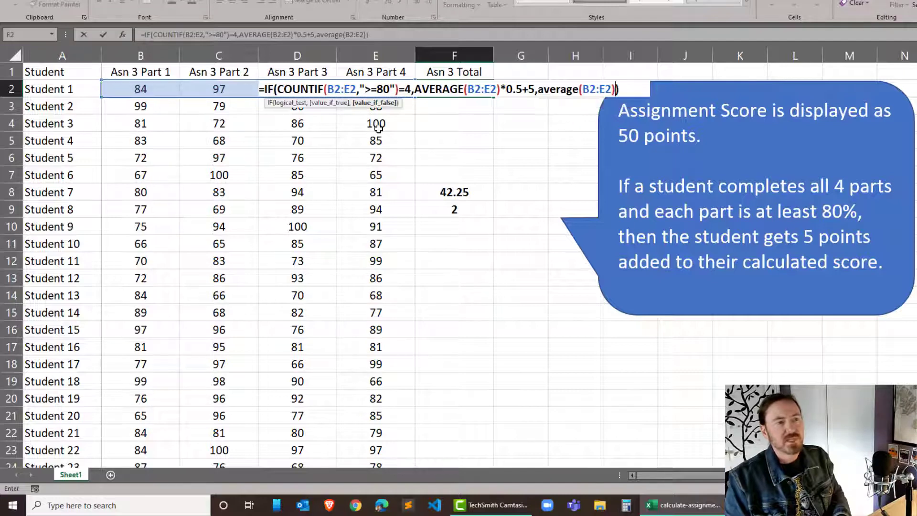
text(*.5)
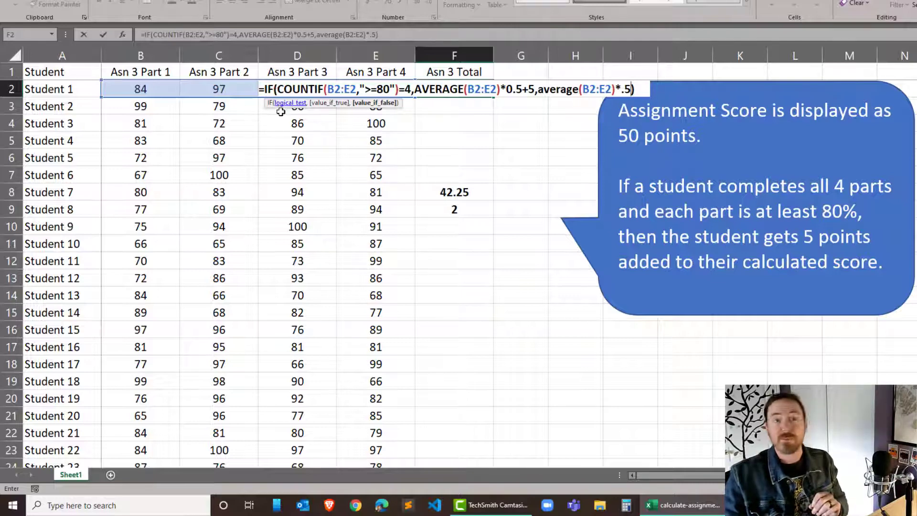
key(Return)
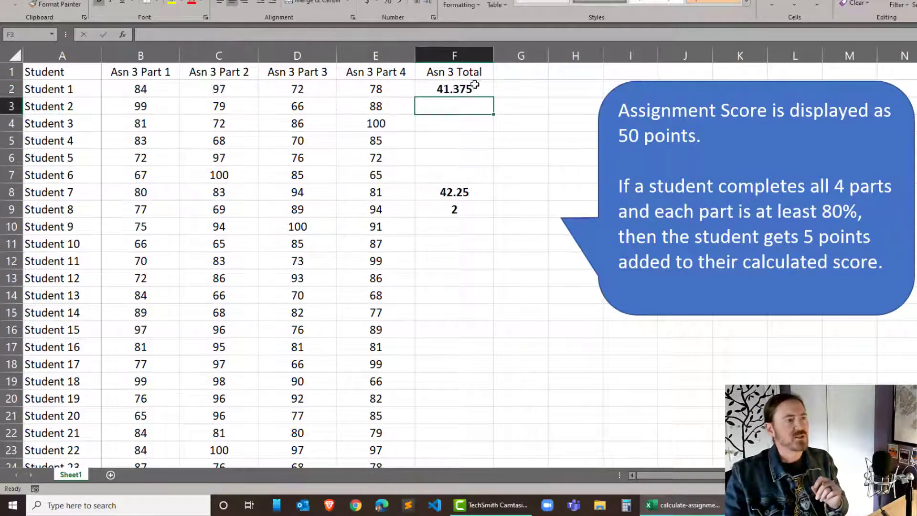
- Fill the IF formula from F2 down the whole Asn 3 Total column, overwriting the test formulas in F8 and F9, and review F8
click(472, 89)
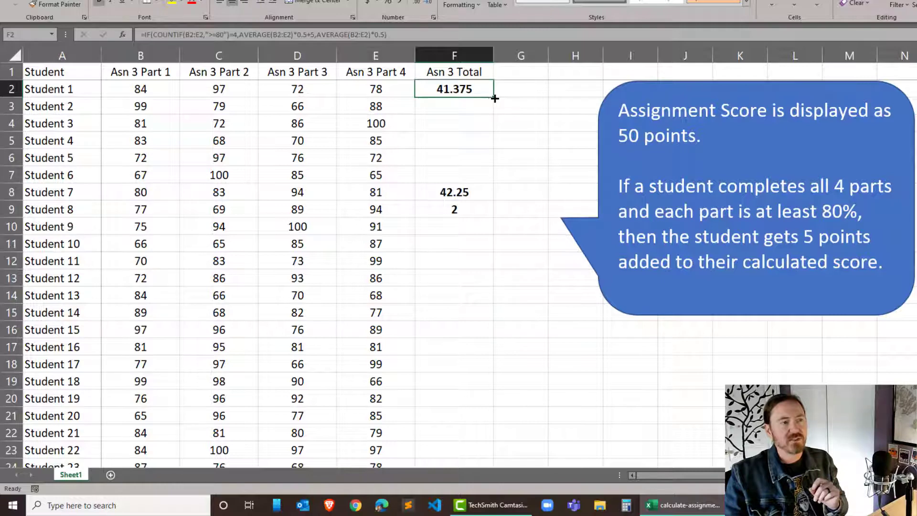
double_click(492, 98)
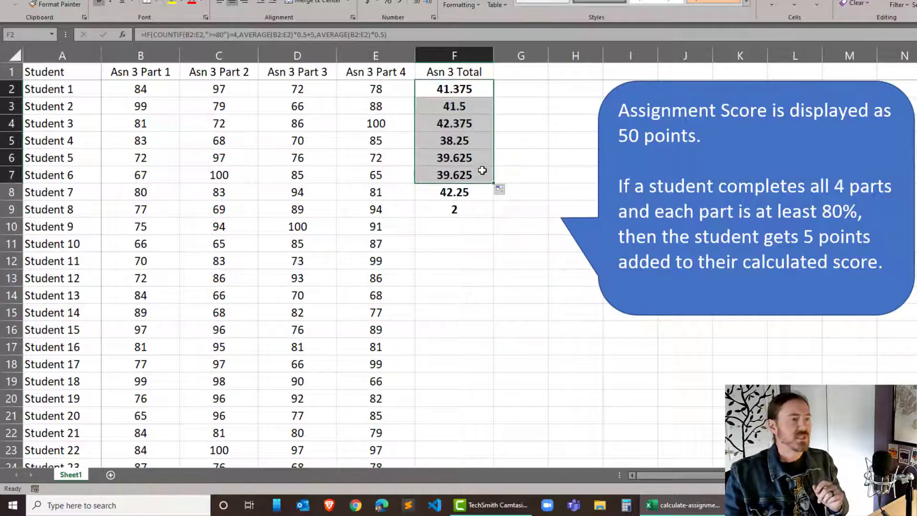
click(483, 89)
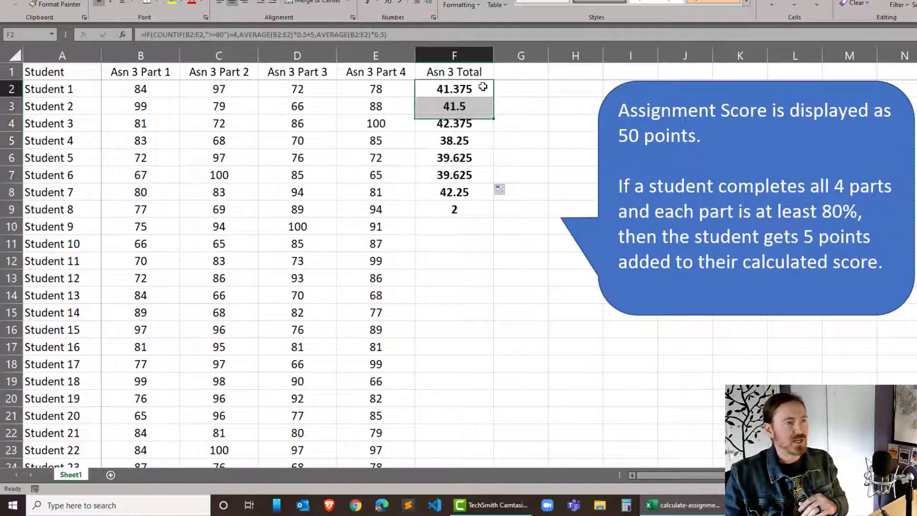
mouse_move(494, 99)
mouse_down()
mouse_move(494, 396)
mouse_move(512, 514)
mouse_move(501, 439)
mouse_up()
scroll(541, 277, up, 20)
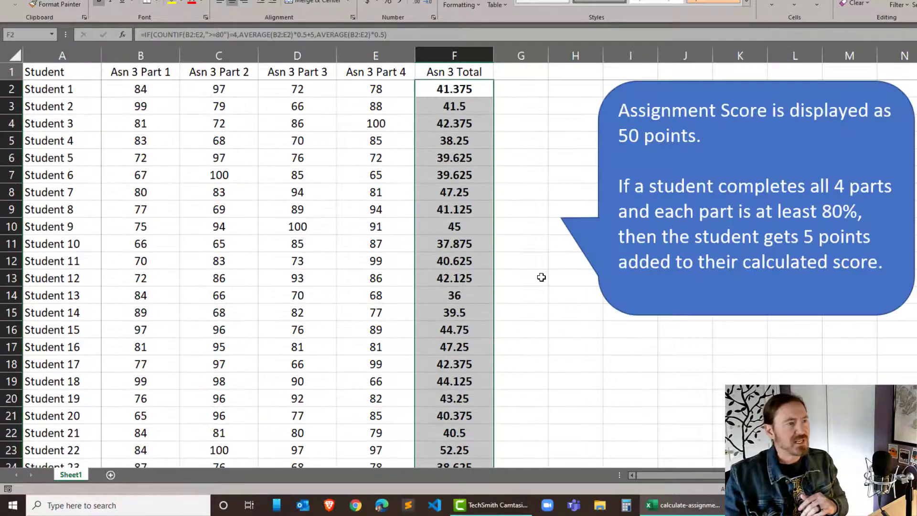
click(455, 191)
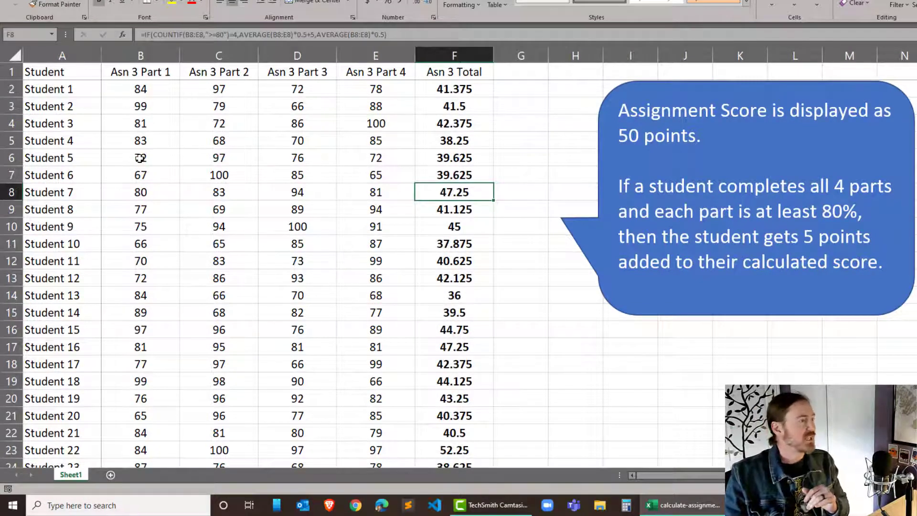
- Set all four of Student 4's part scores to 80 and check the bonus calculation in F5
click(143, 142)
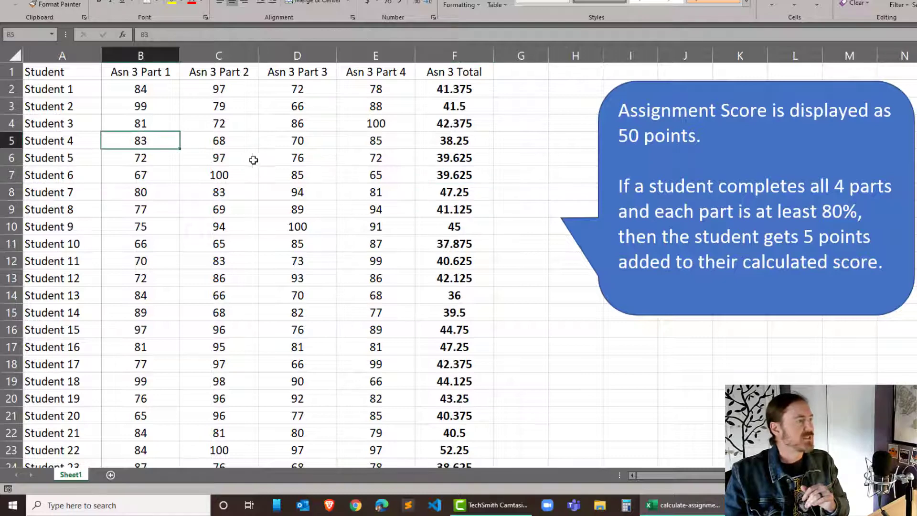
text(80)
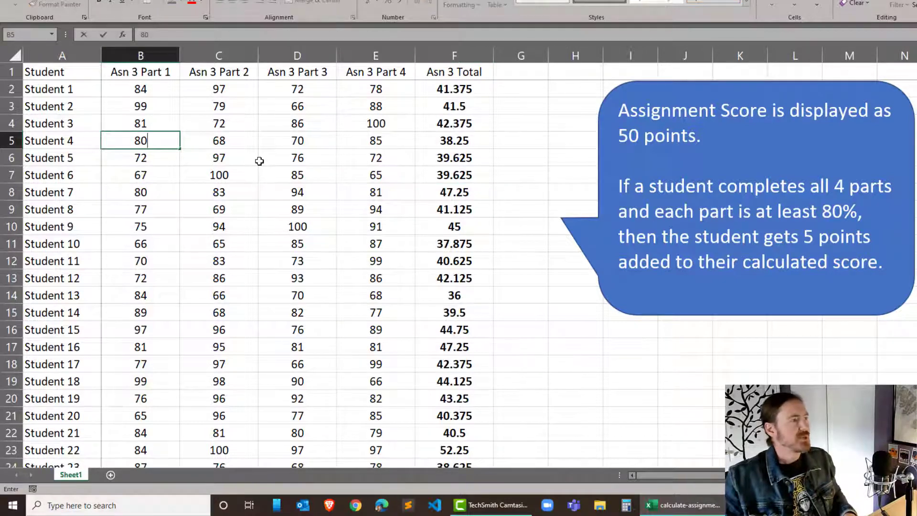
key(Tab)
text(80)
key(Tab)
text(80)
key(Tab)
text(80)
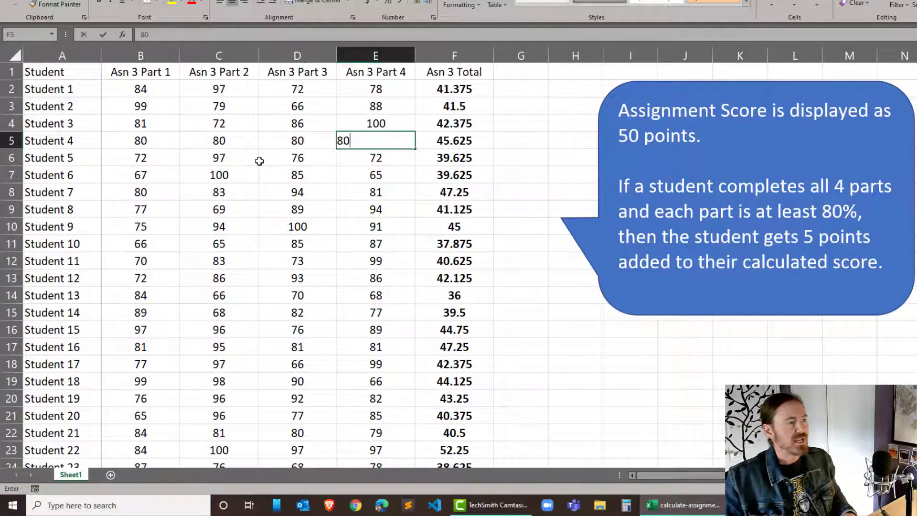
key(Tab)
drag(172, 142, 365, 138)
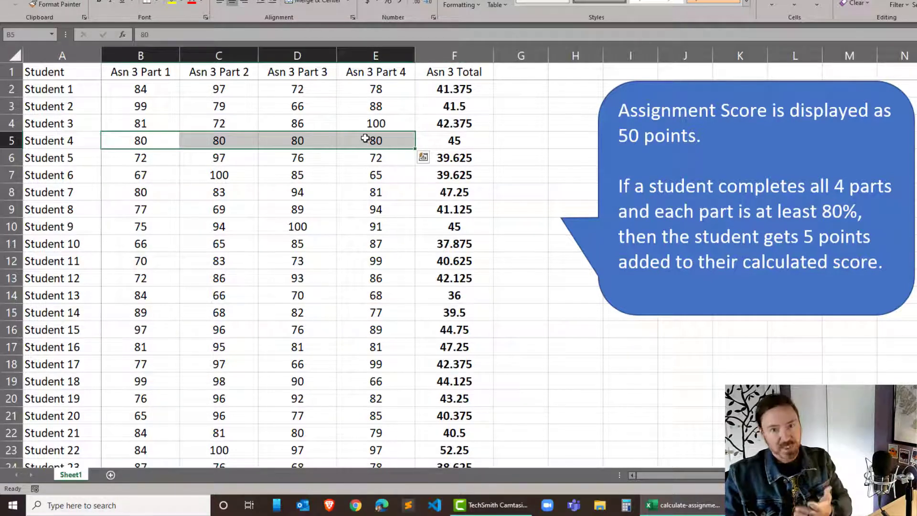
click(468, 141)
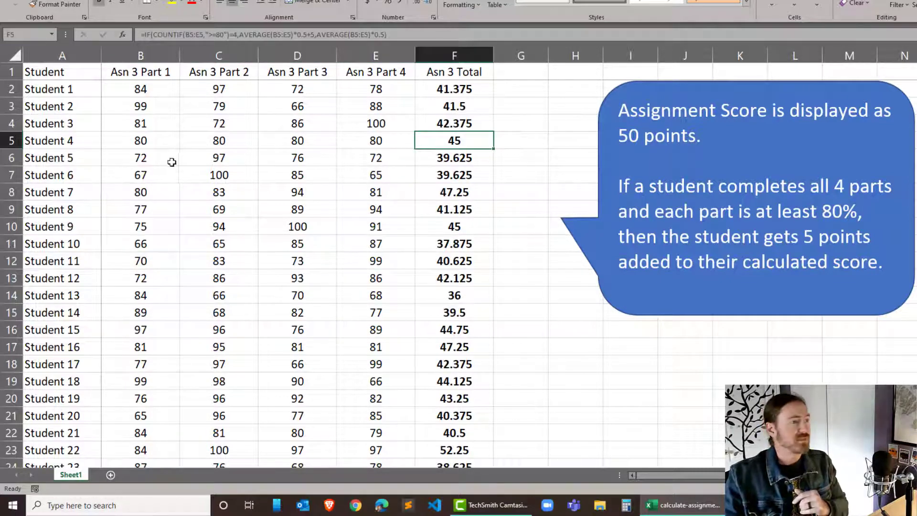
- Set all four of Student 5's part scores in B6:E6 to 80
drag(146, 158, 376, 161)
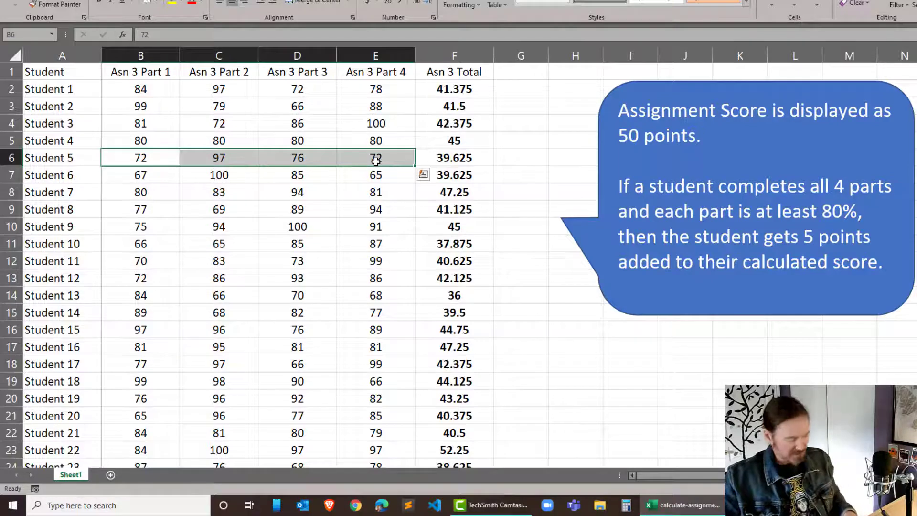
text(80)
key(Return)
text(80)
key(Return)
text(80)
key(Return)
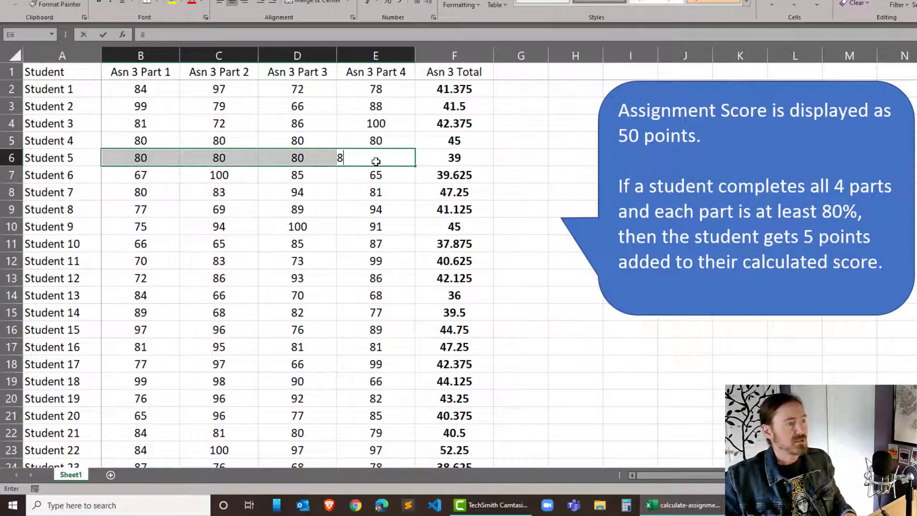
text(80)
key(Return)
click(350, 203)
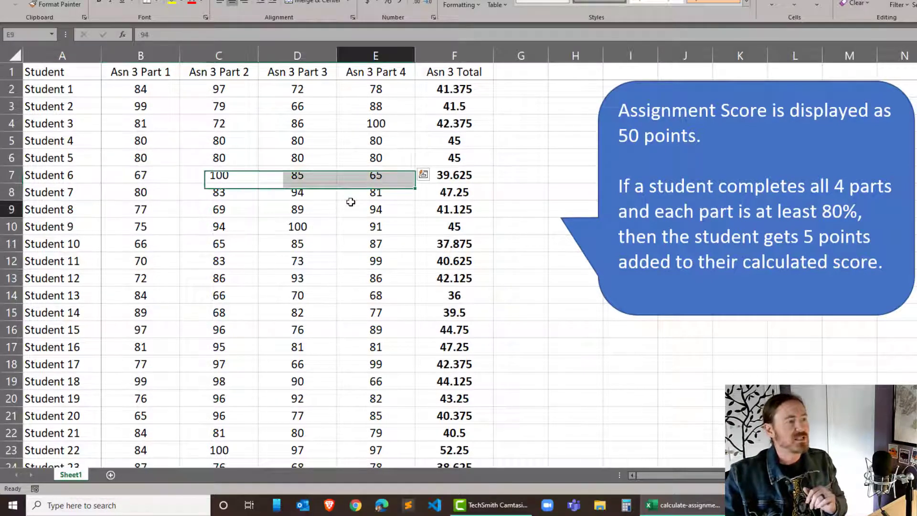
- Set Student 5's Part 4 score to 79 and check the total in F6
click(359, 163)
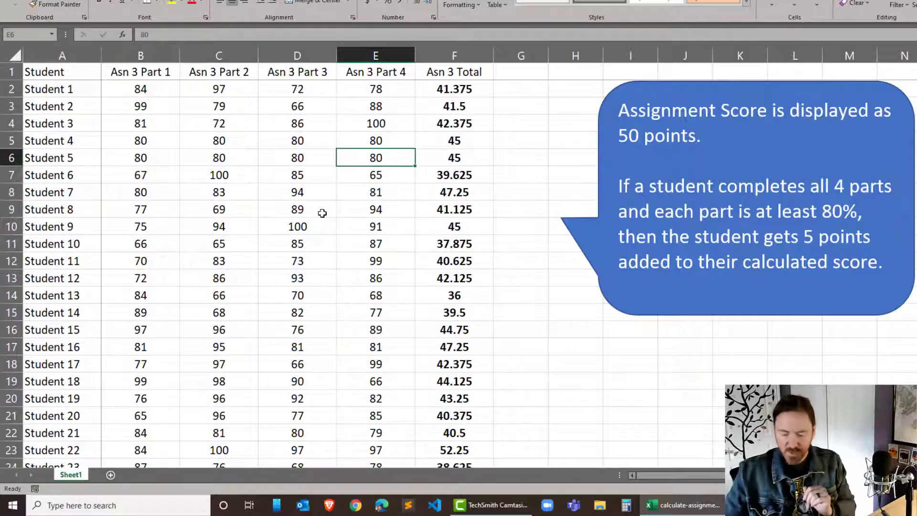
text(79)
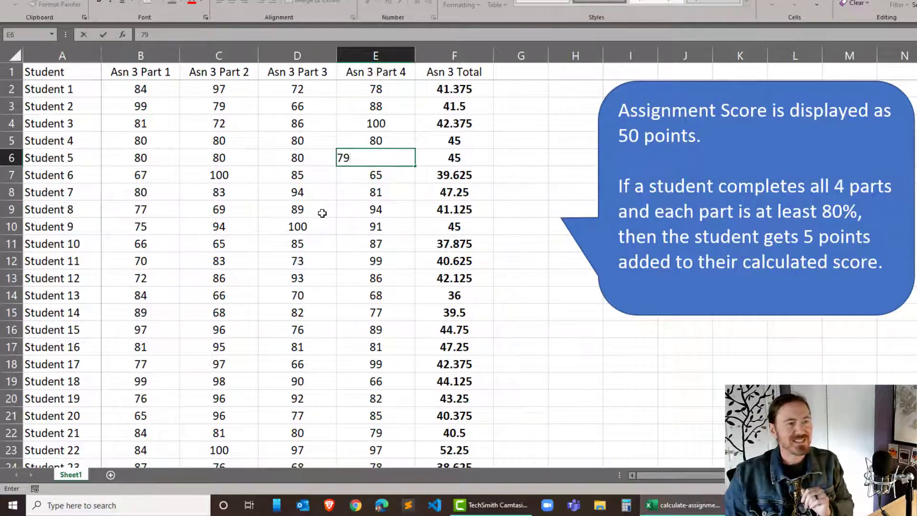
key(Return)
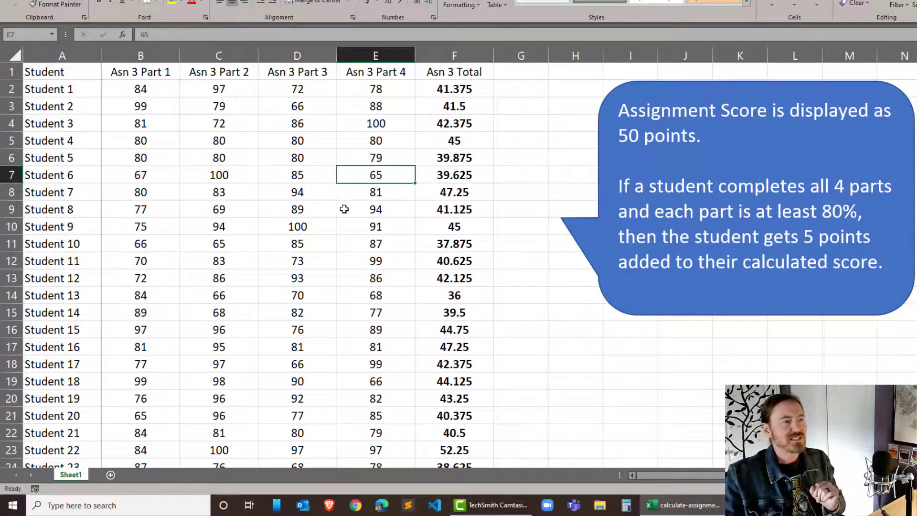
click(481, 163)
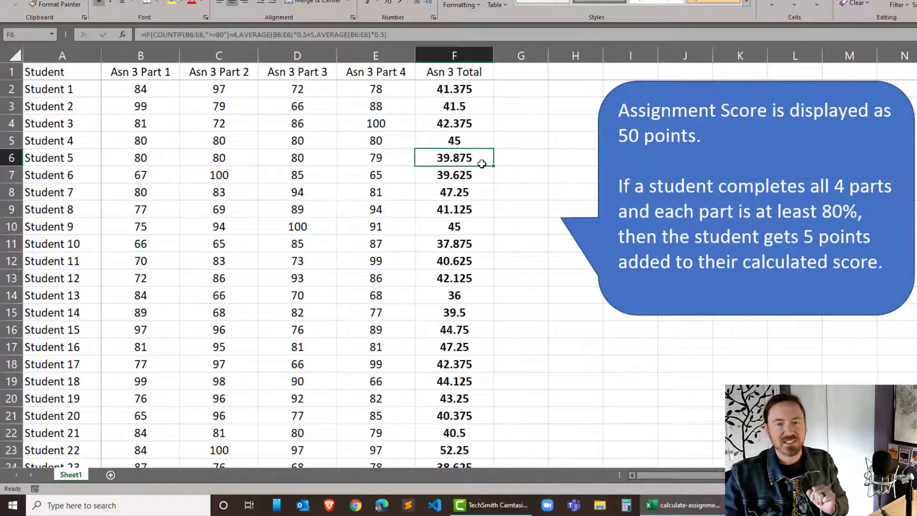
- Wrap F2's IF formula in ROUNDUP with 0 digits and fill it down the Asn 3 Total column
click(475, 87)
double_click(476, 86)
click(264, 89)
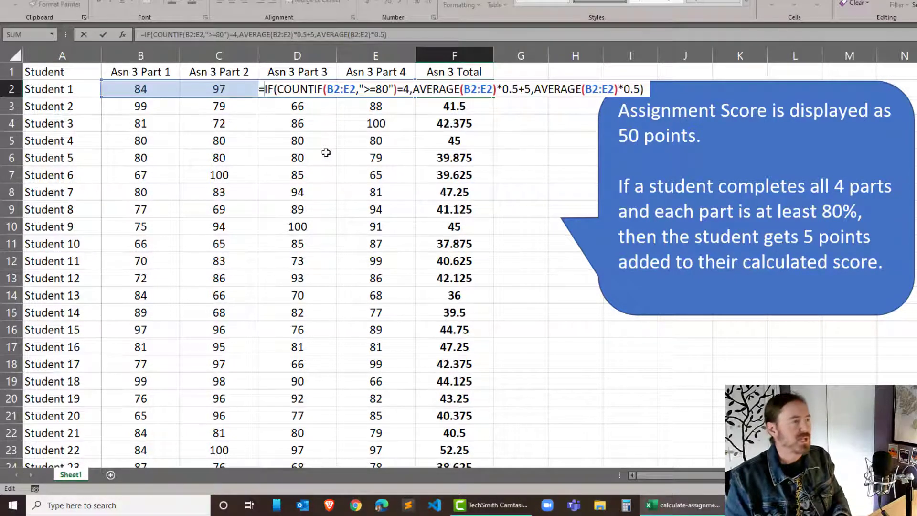
text(roundup)
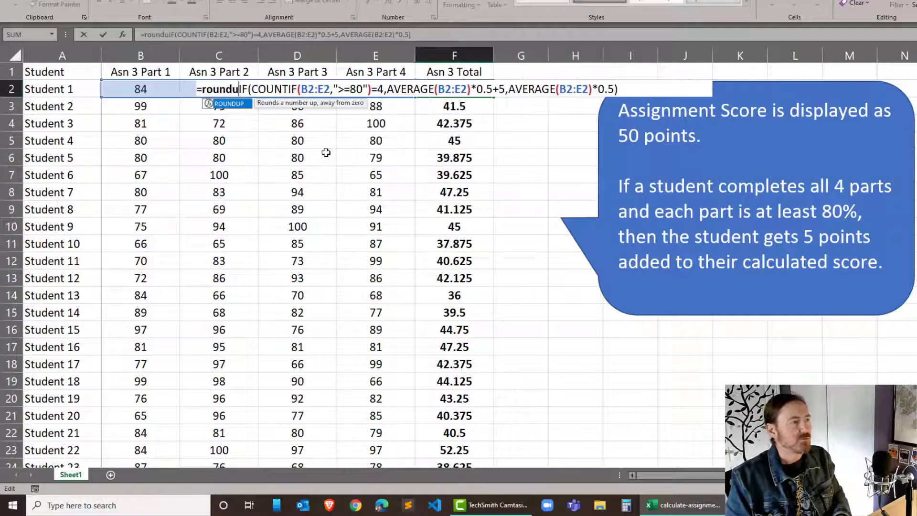
text(()
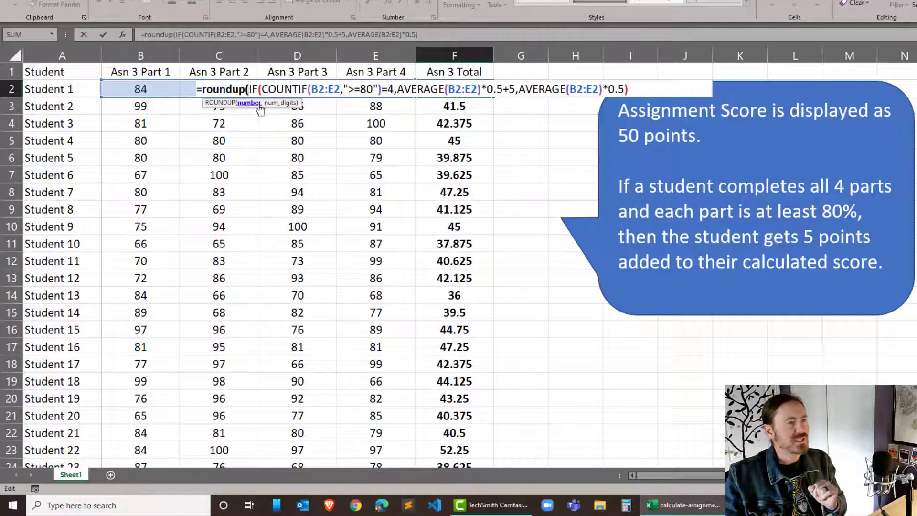
click(643, 85)
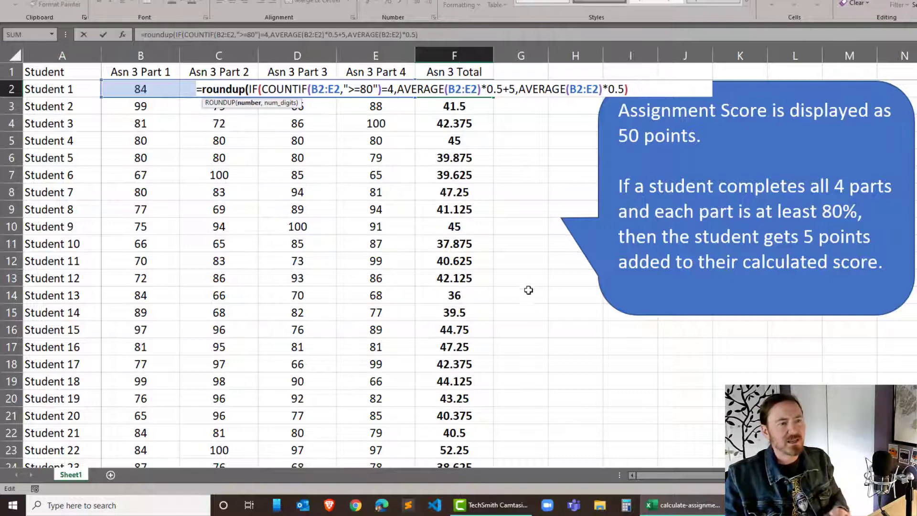
text(,)
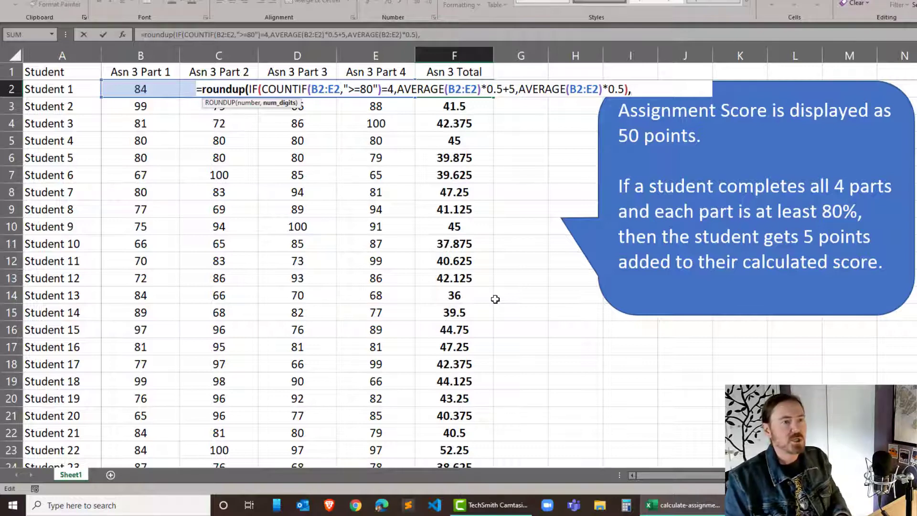
text(0)
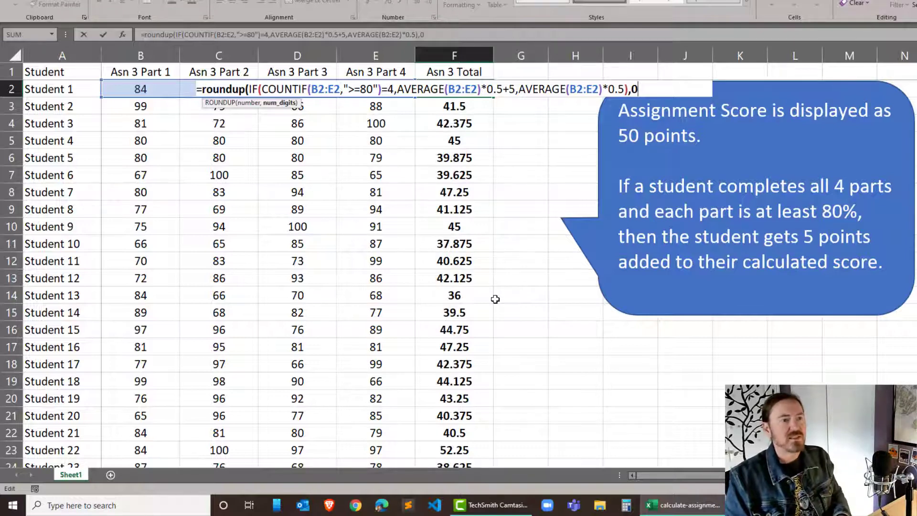
text())
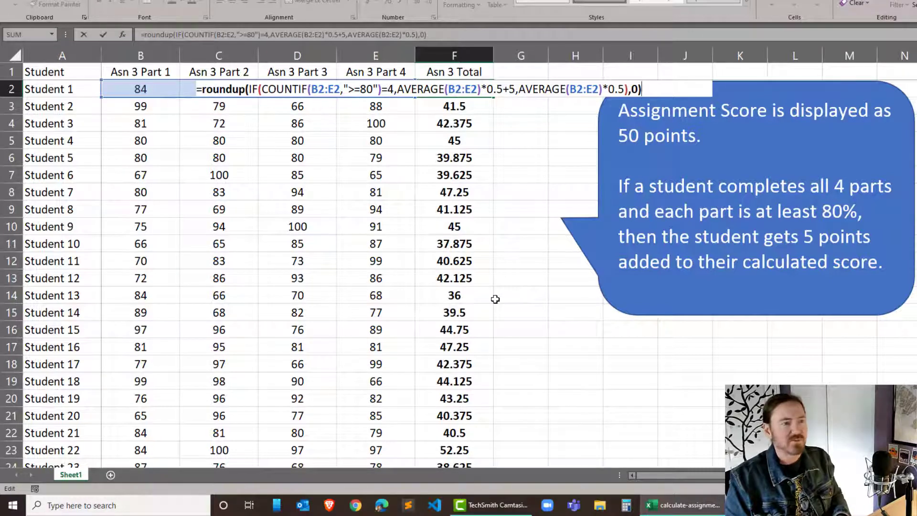
key(Return)
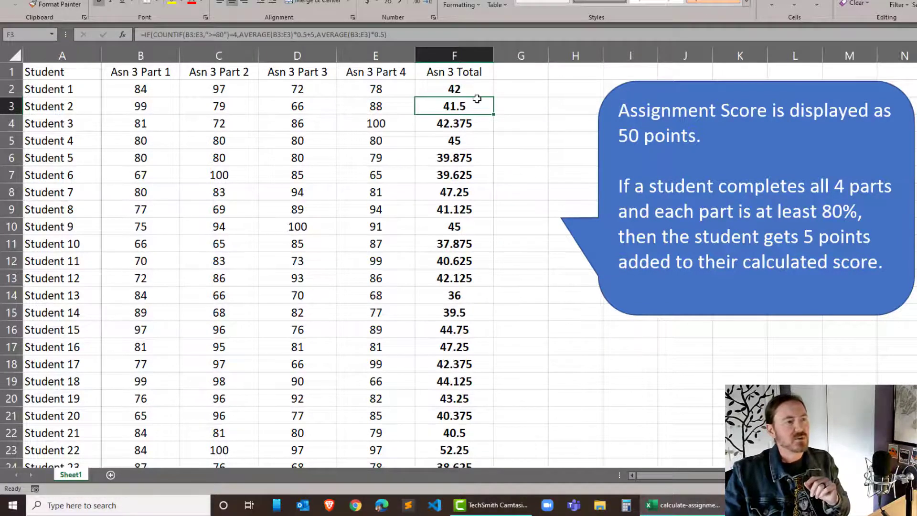
click(469, 85)
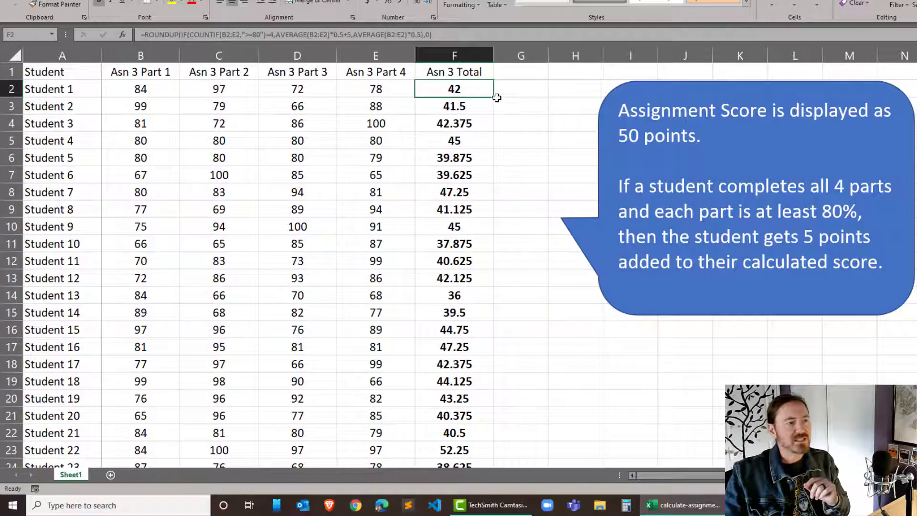
drag(494, 95, 483, 513)
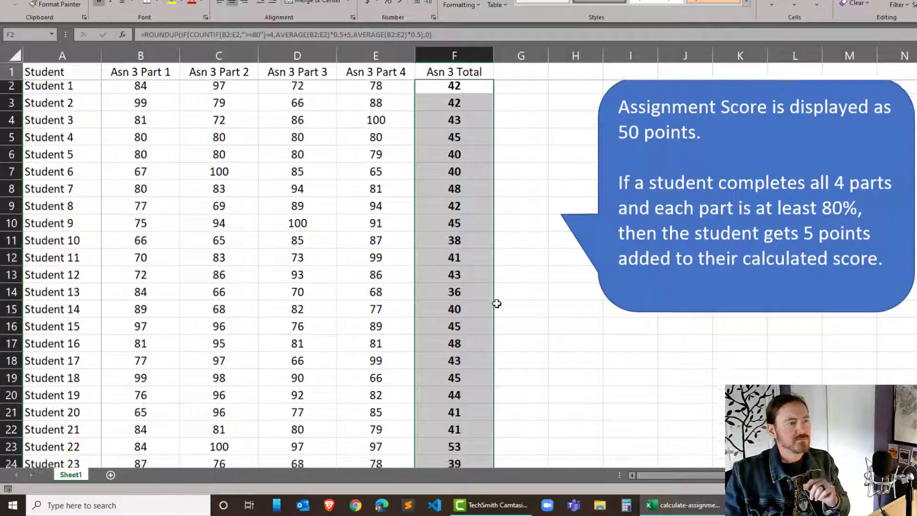
- Highlight the Student 4 and Student 5 scores and totals in B5:F6 with a yellow fill
scroll(497, 303, down, 2)
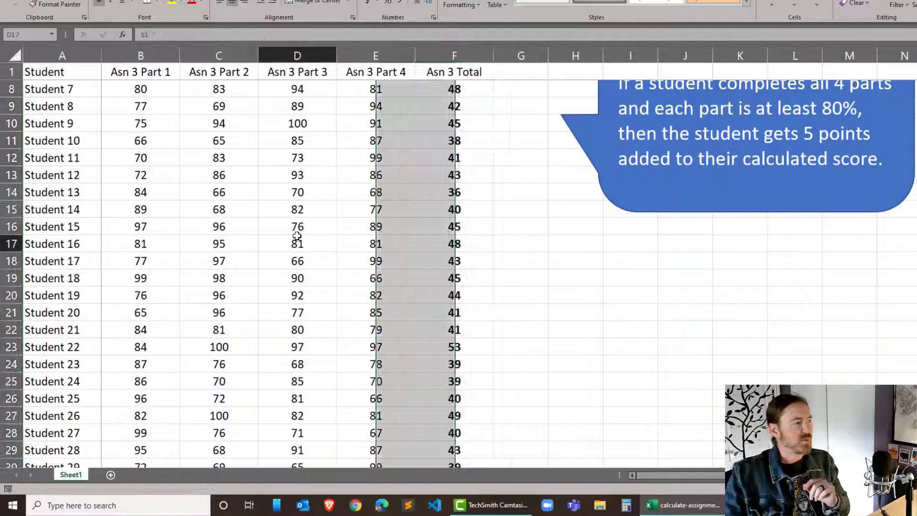
click(298, 239)
scroll(211, 230, up, 2)
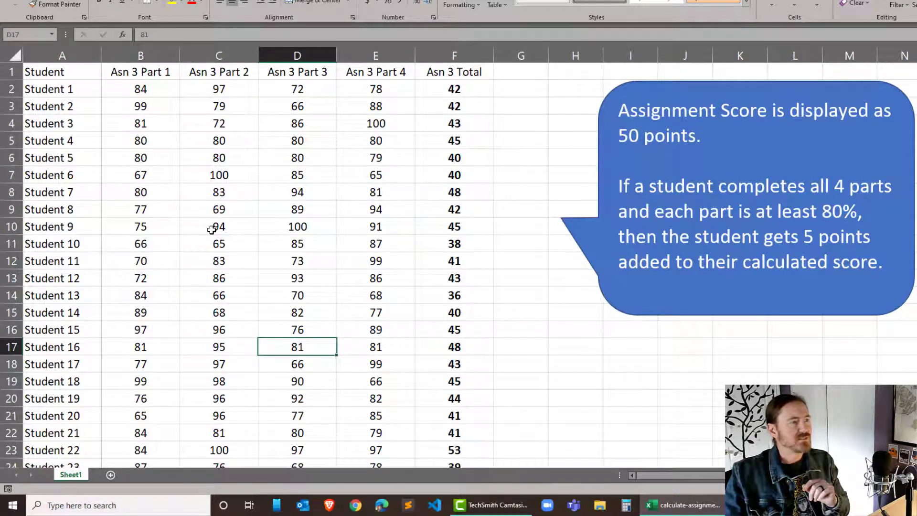
drag(124, 139, 435, 159)
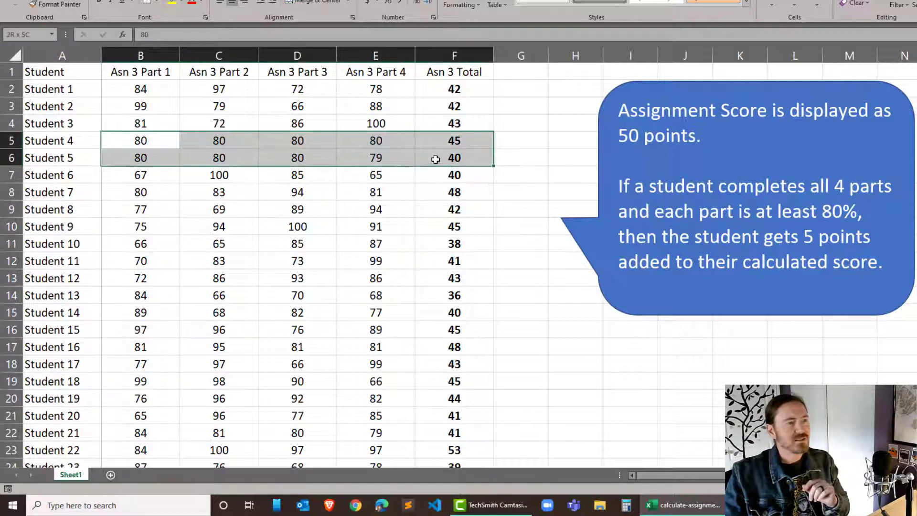
click(172, 3)
click(261, 271)
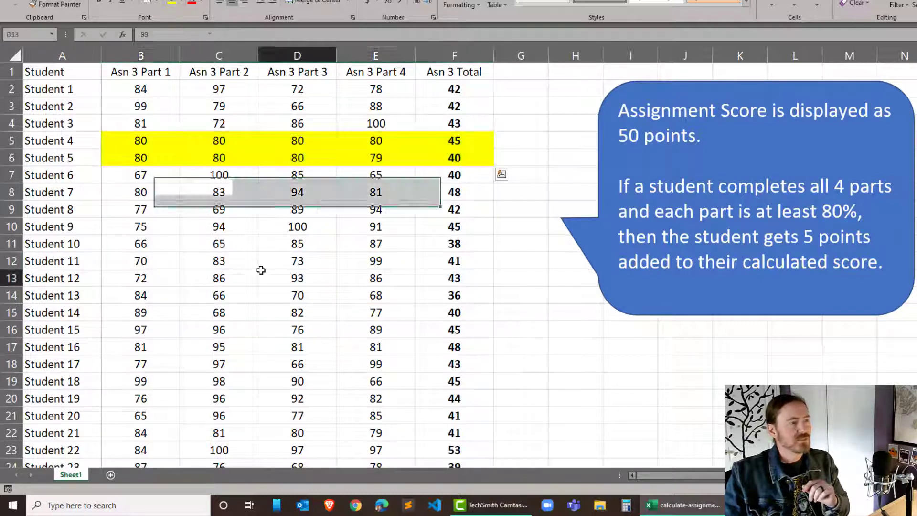
- Compare the part scores and totals of Students 4 and 5, and open the formula in F5 for inspection
drag(144, 141, 386, 145)
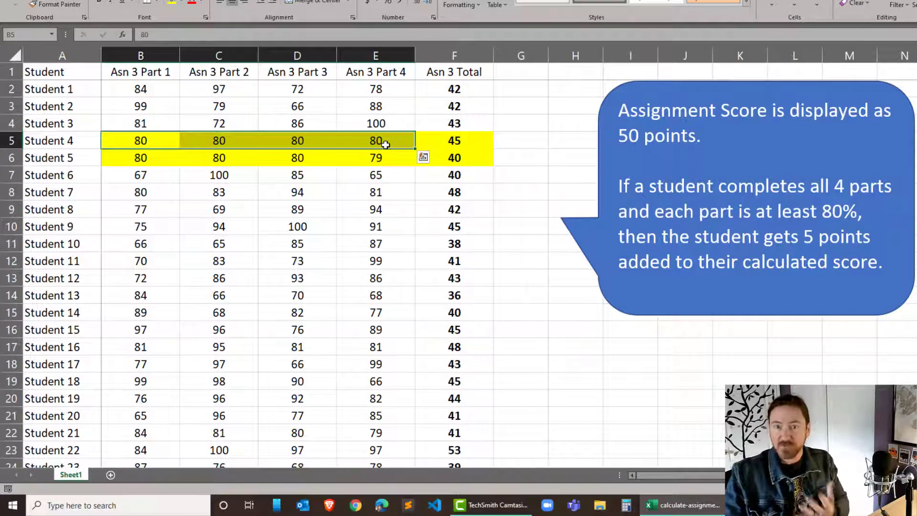
click(475, 140)
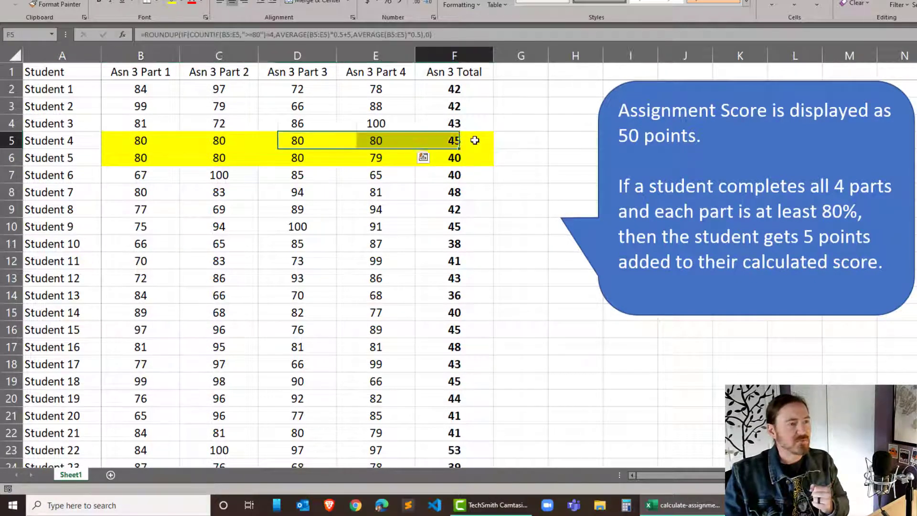
drag(137, 161, 384, 162)
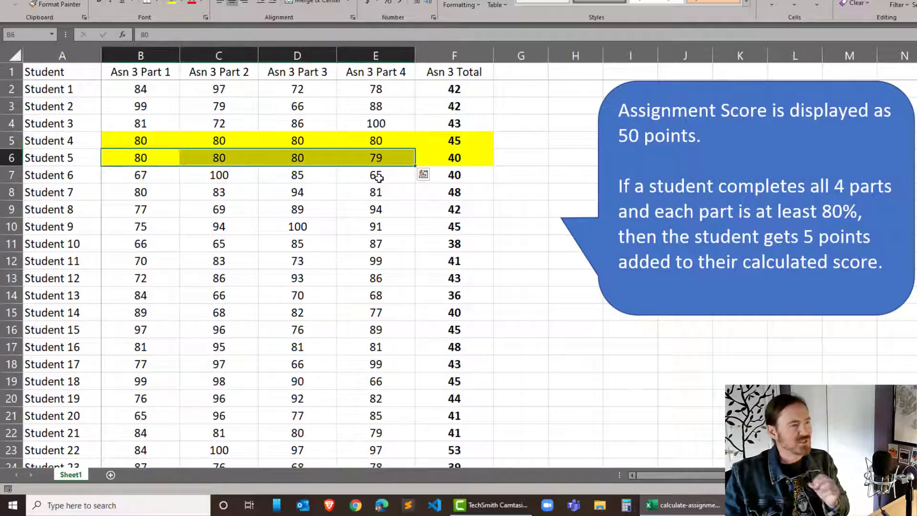
click(473, 159)
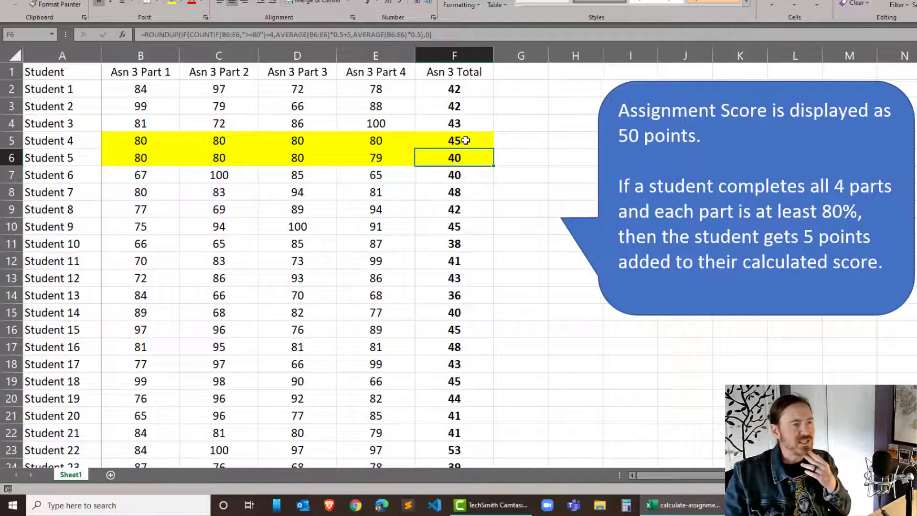
double_click(466, 140)
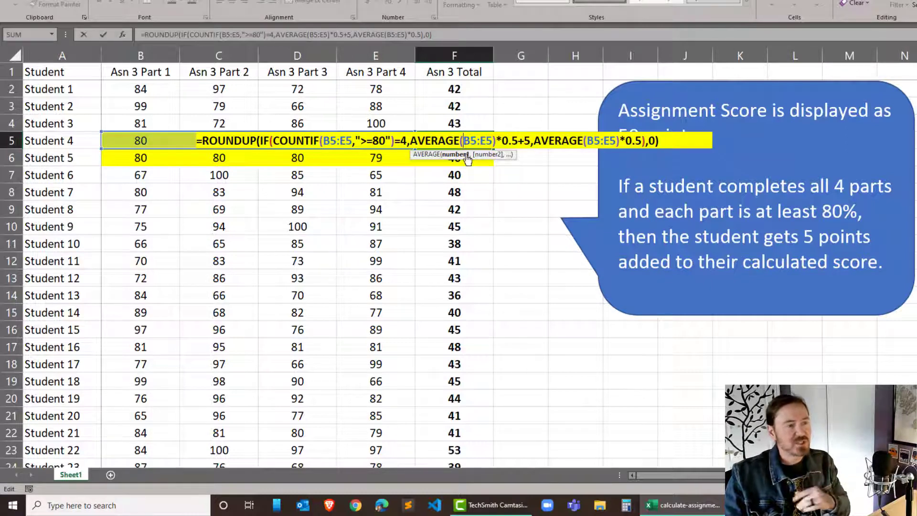